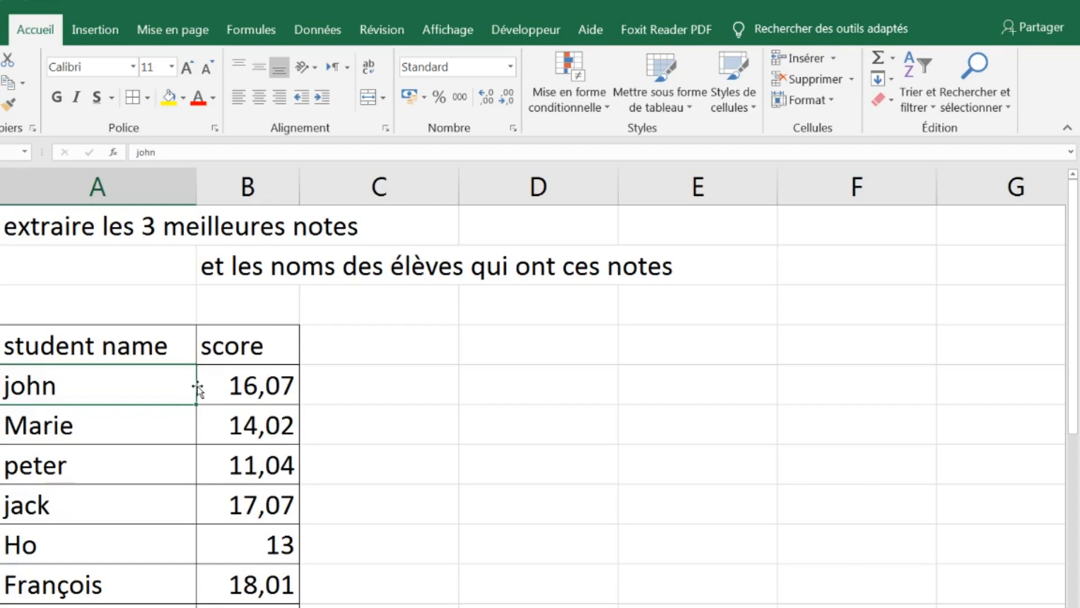
Examine the student names and their scores throughout the table
scroll(197, 388, down, 2)
scroll(161, 369, up, 2)
drag(251, 388, 247, 602)
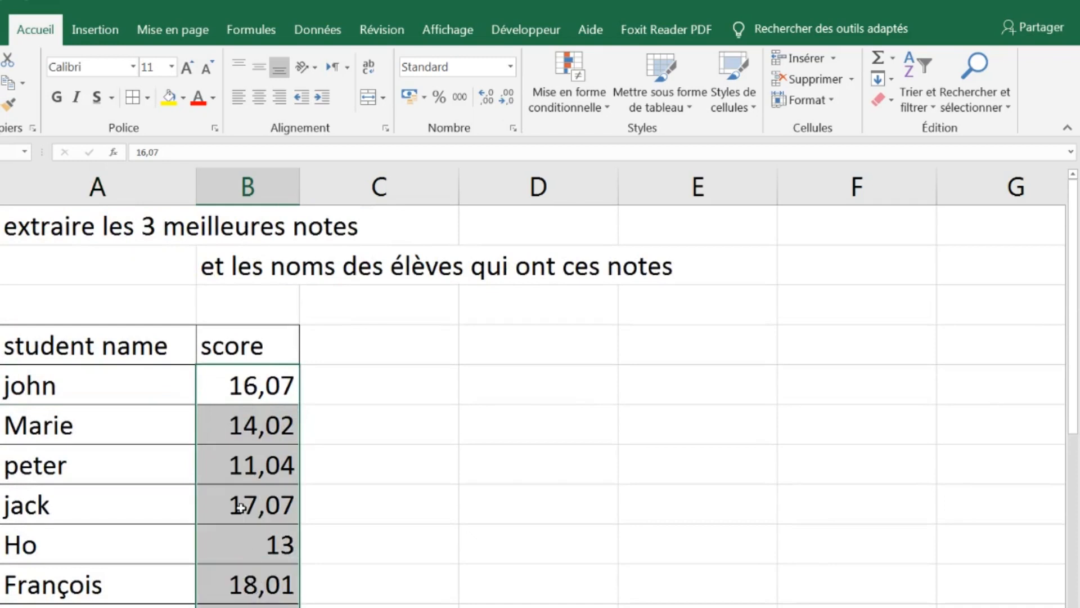
scroll(241, 508, down, 2)
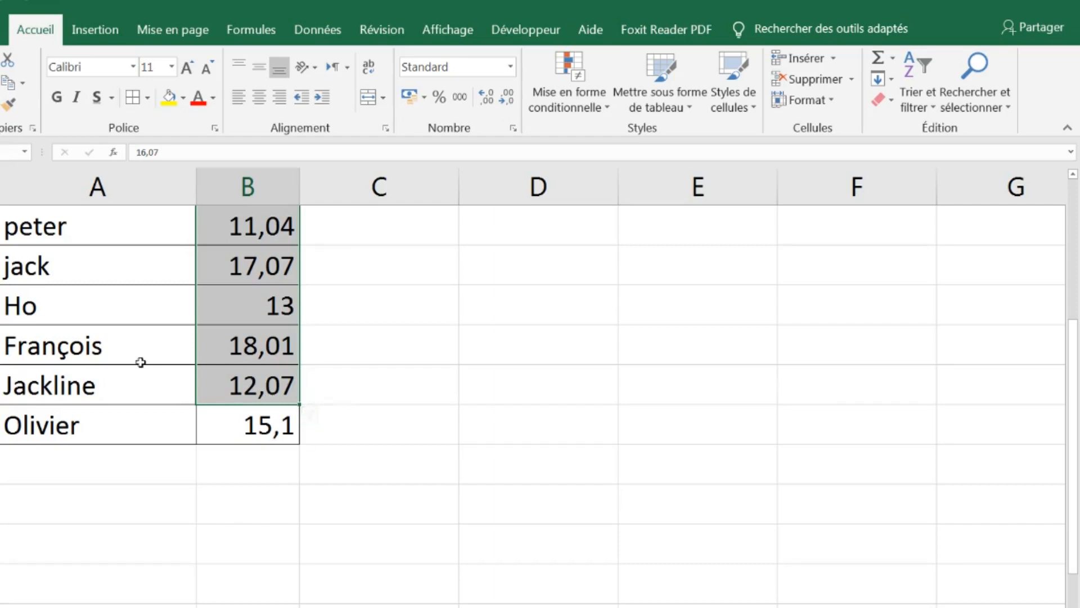
scroll(170, 380, up, 2)
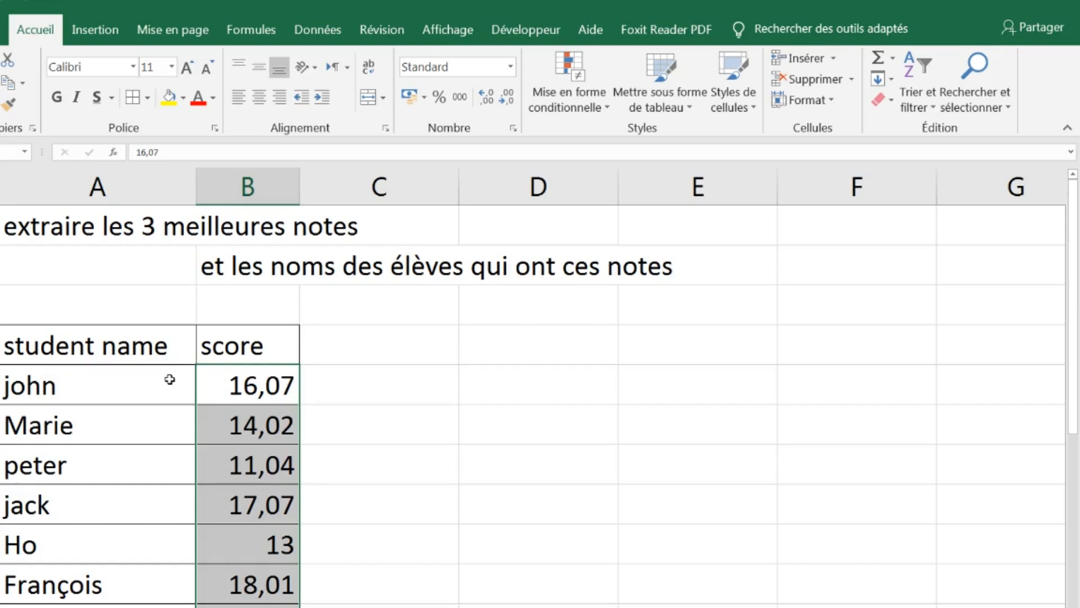
click(170, 379)
click(99, 346)
drag(195, 347, 224, 585)
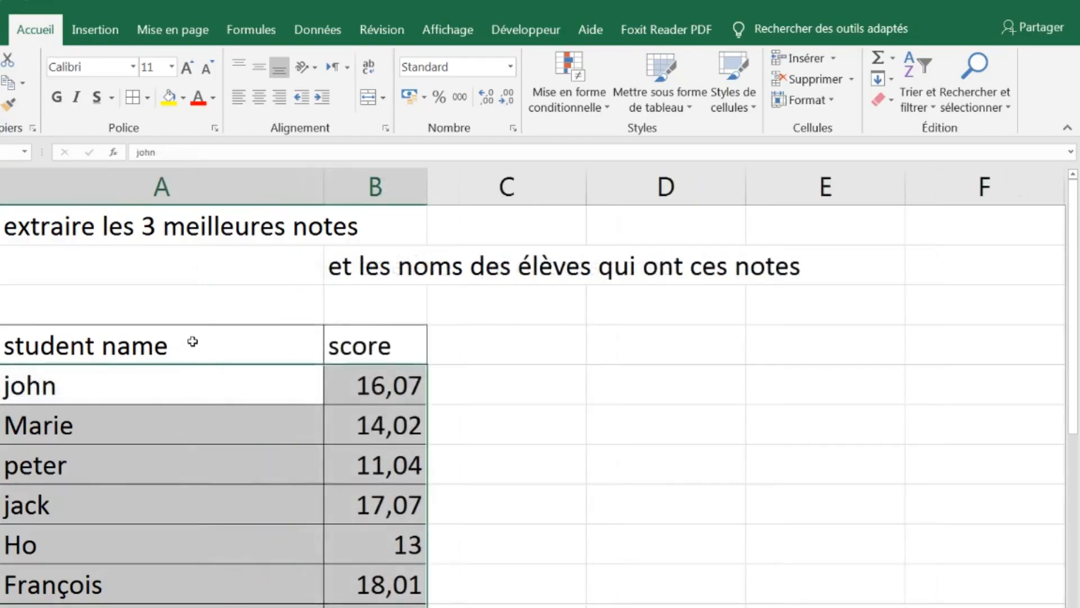
Start a custom sort of the student table and choose score as the column to sort by
click(193, 341)
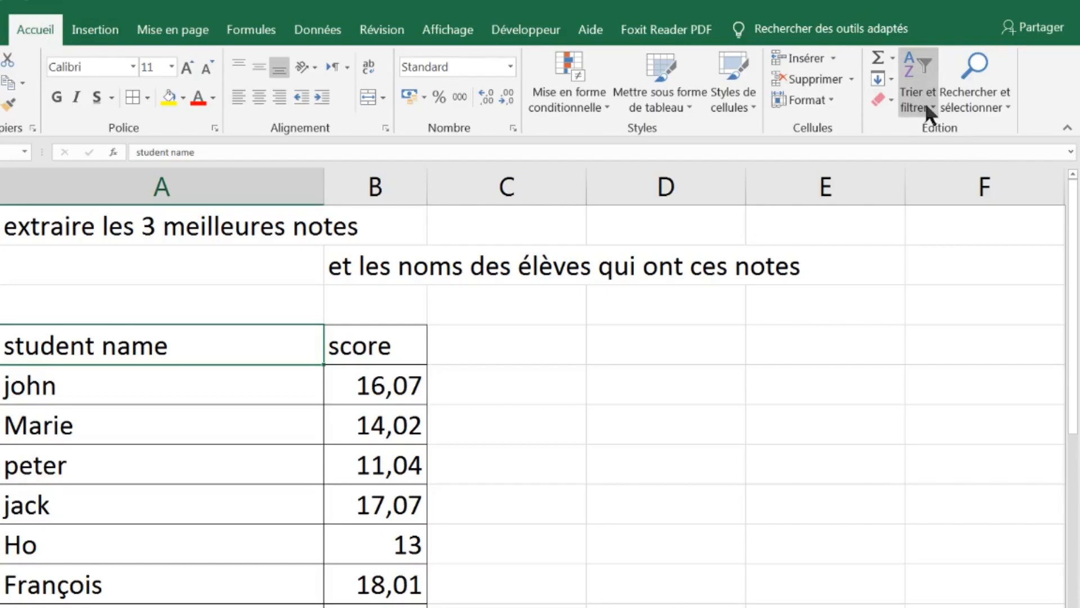
click(926, 112)
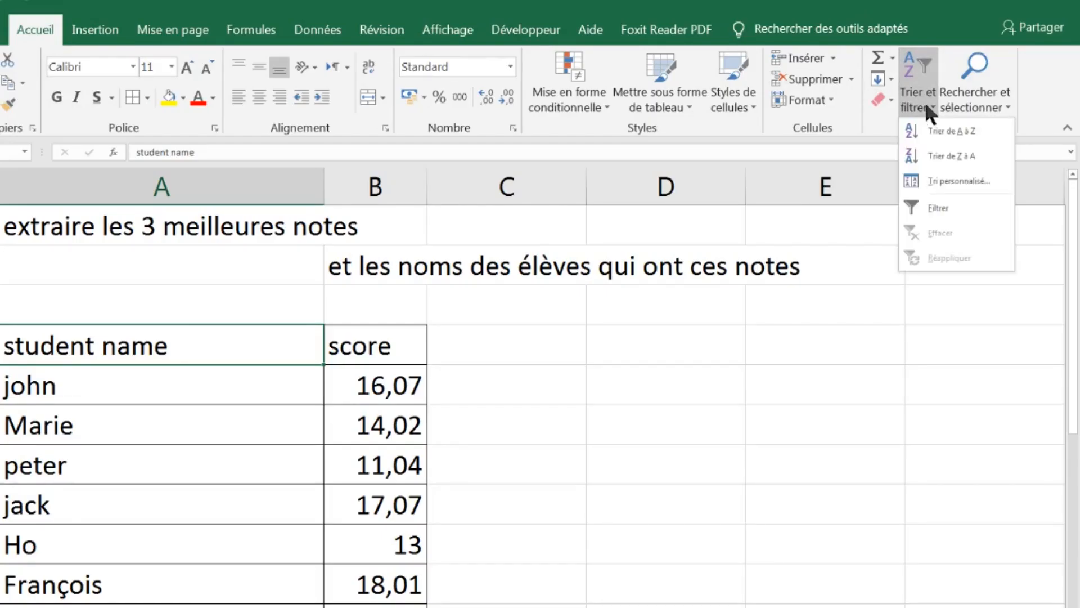
click(953, 181)
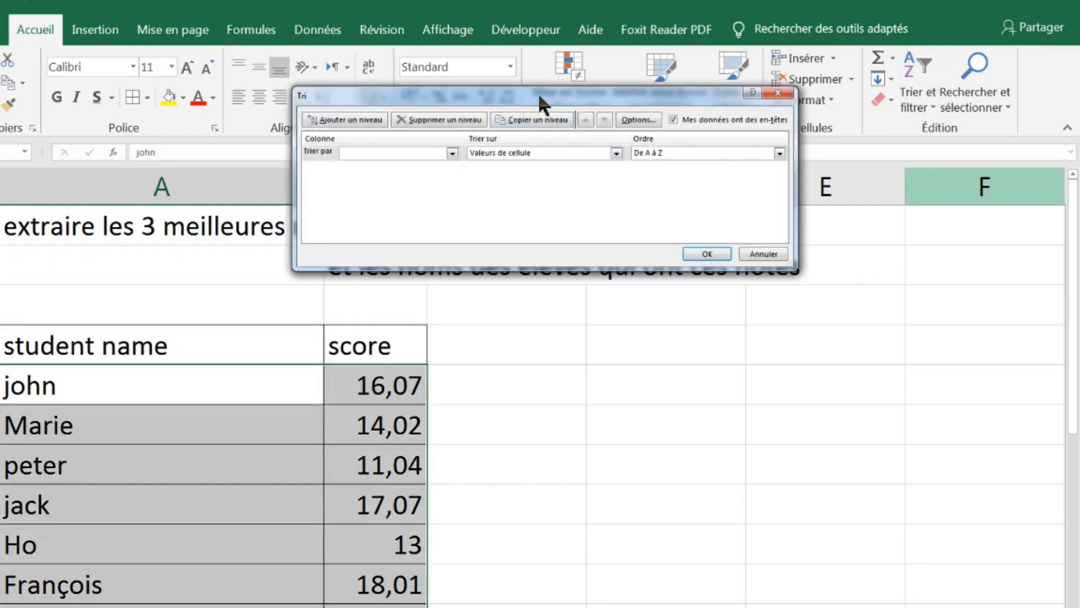
drag(539, 95, 324, 221)
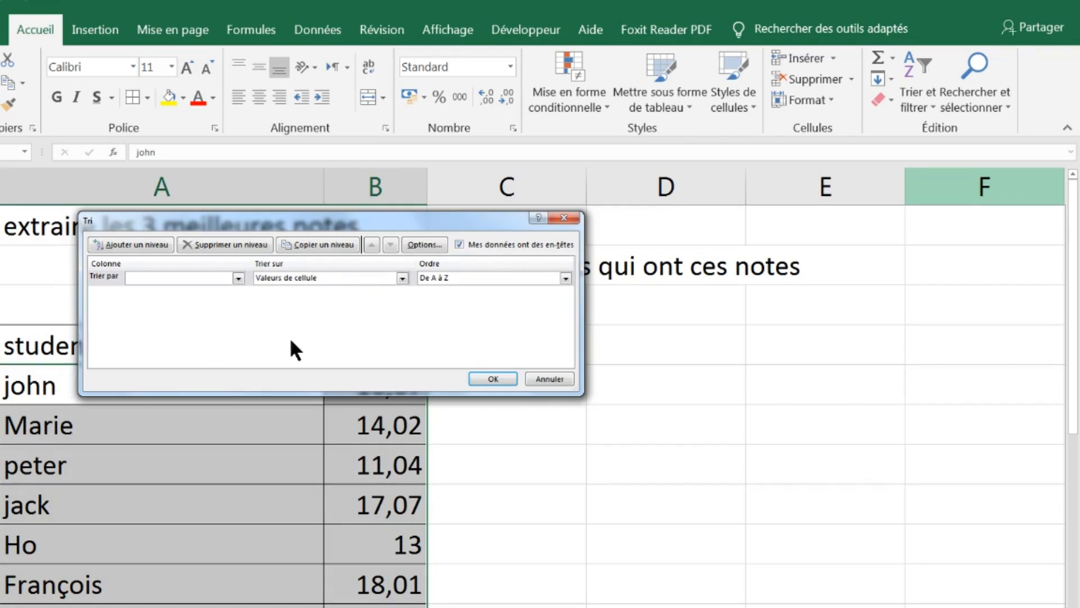
click(238, 278)
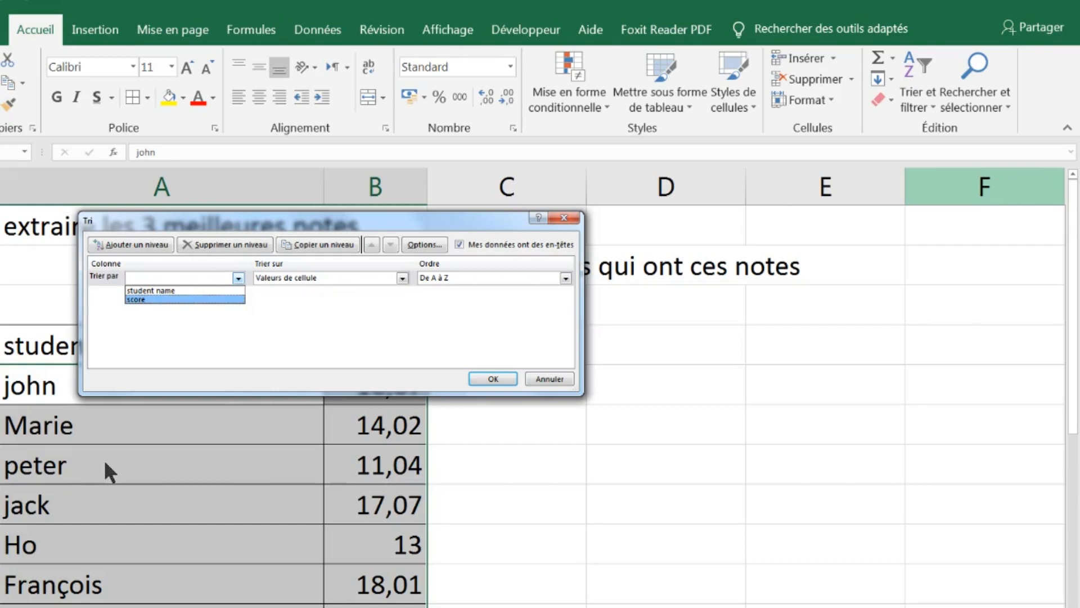
click(164, 300)
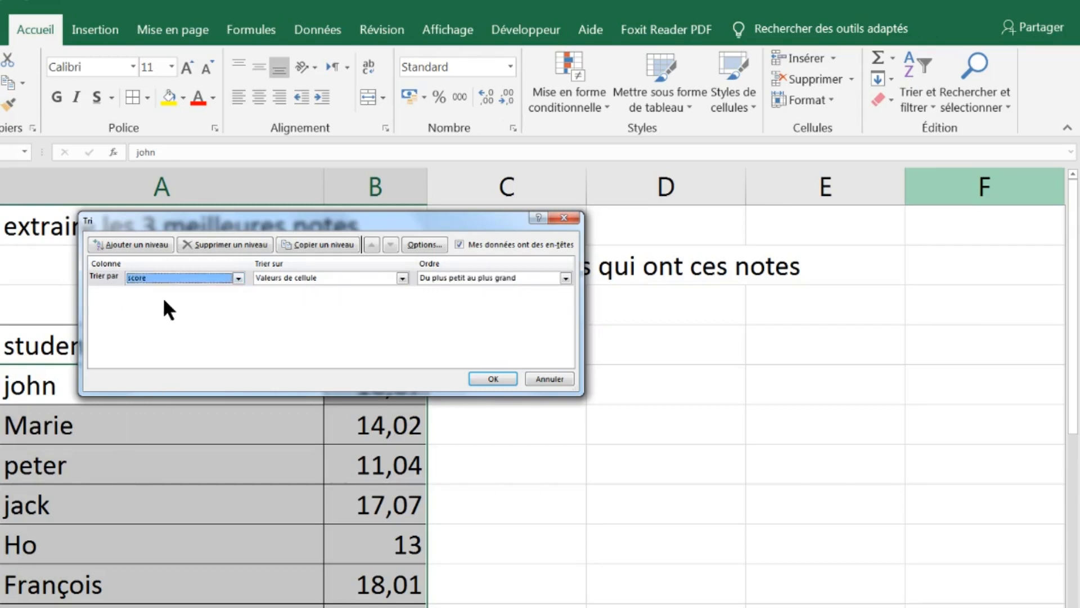
Sort the table on cell values (Valeurs de cellule) with the order Du plus grand au plus petit
click(351, 274)
click(352, 275)
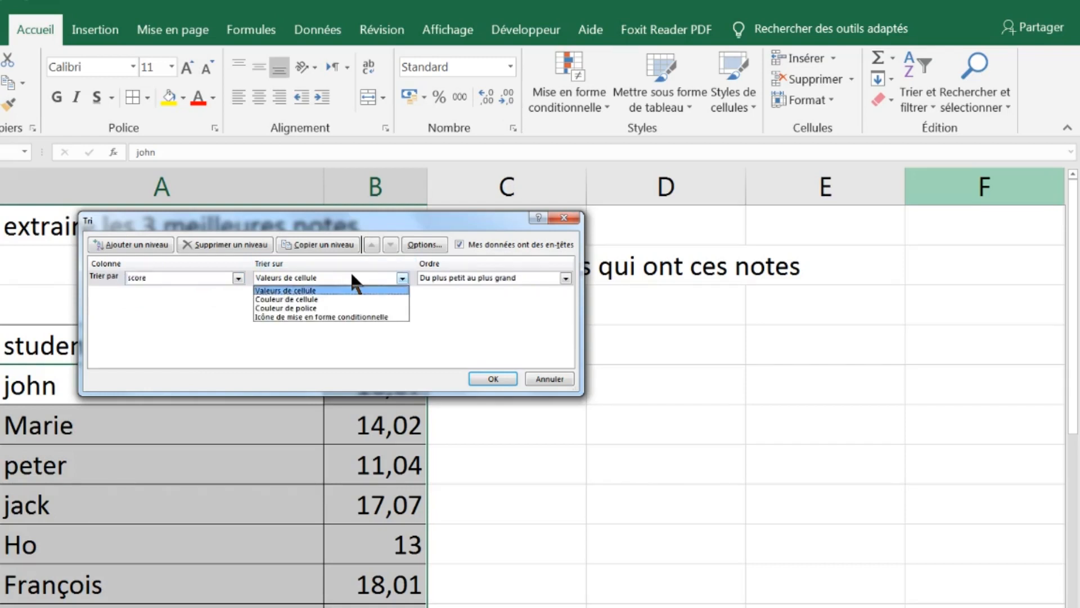
click(328, 289)
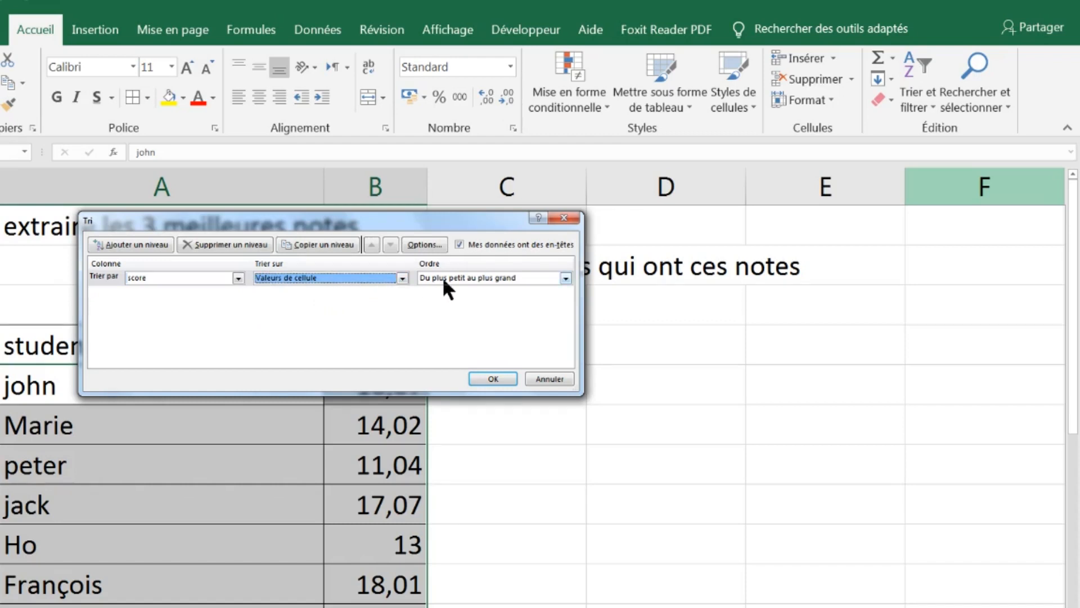
click(521, 285)
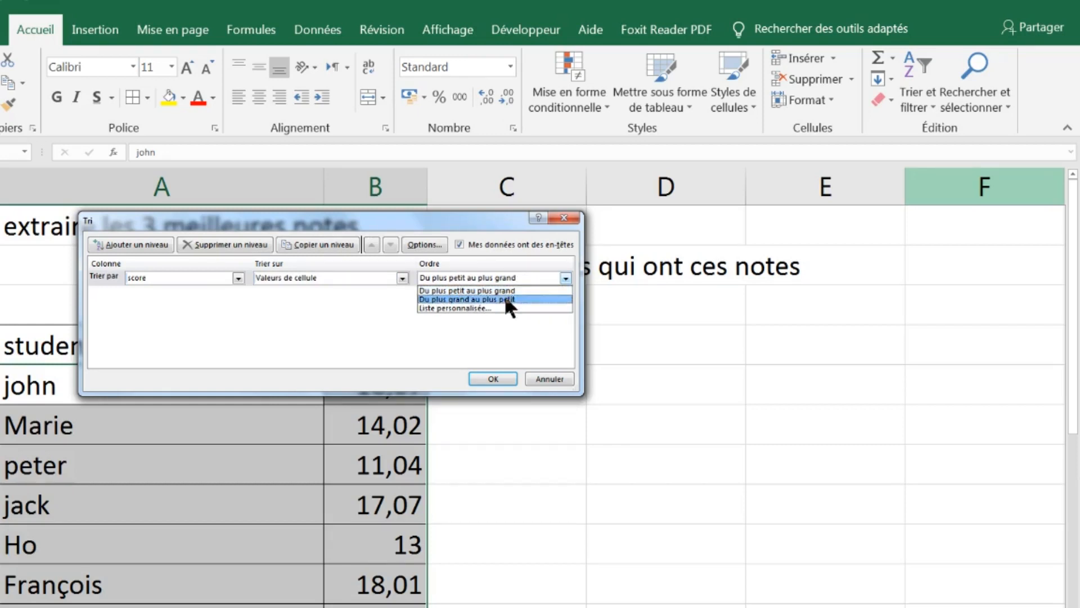
click(504, 299)
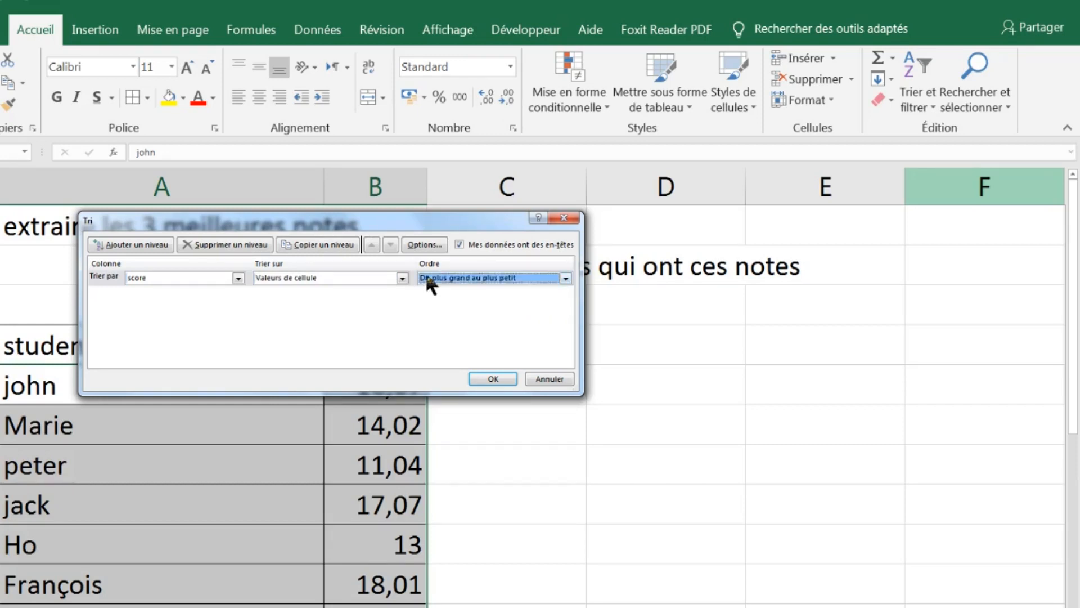
click(485, 378)
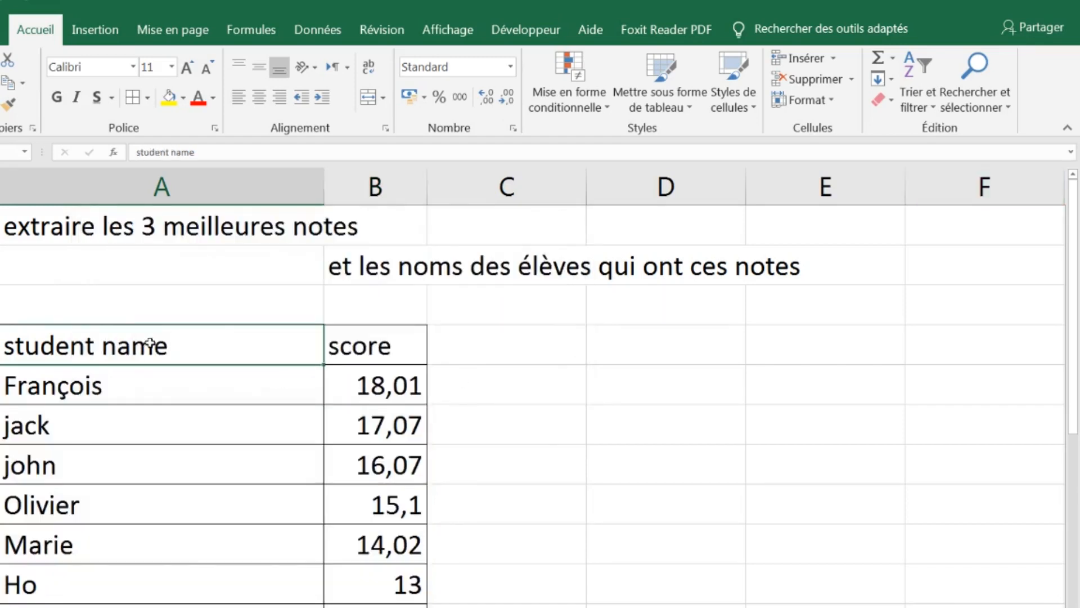
Enter "1 note" in column C beside the first student and fill the series down through "3 note" for the top three rows
drag(90, 383, 387, 460)
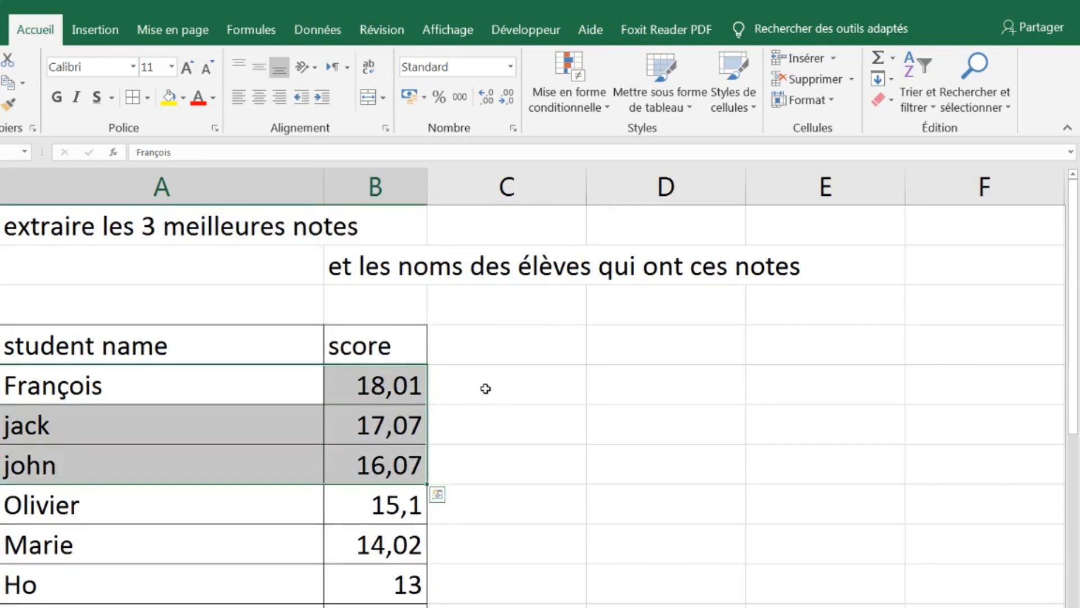
click(514, 388)
text(1 e)
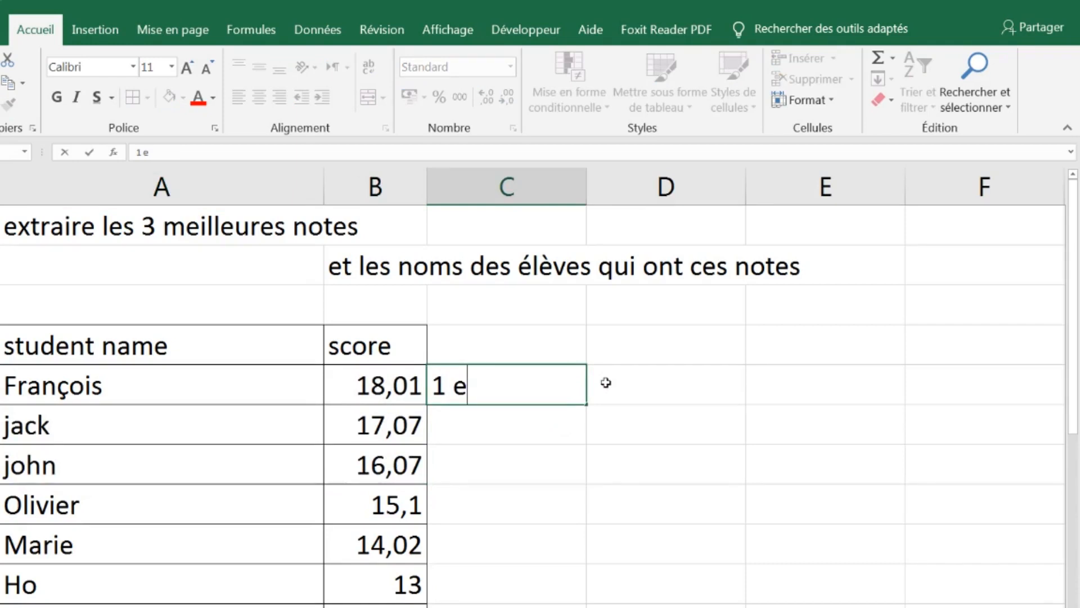
key(BackSpace)
text(é)
key(BackSpace)
text(note)
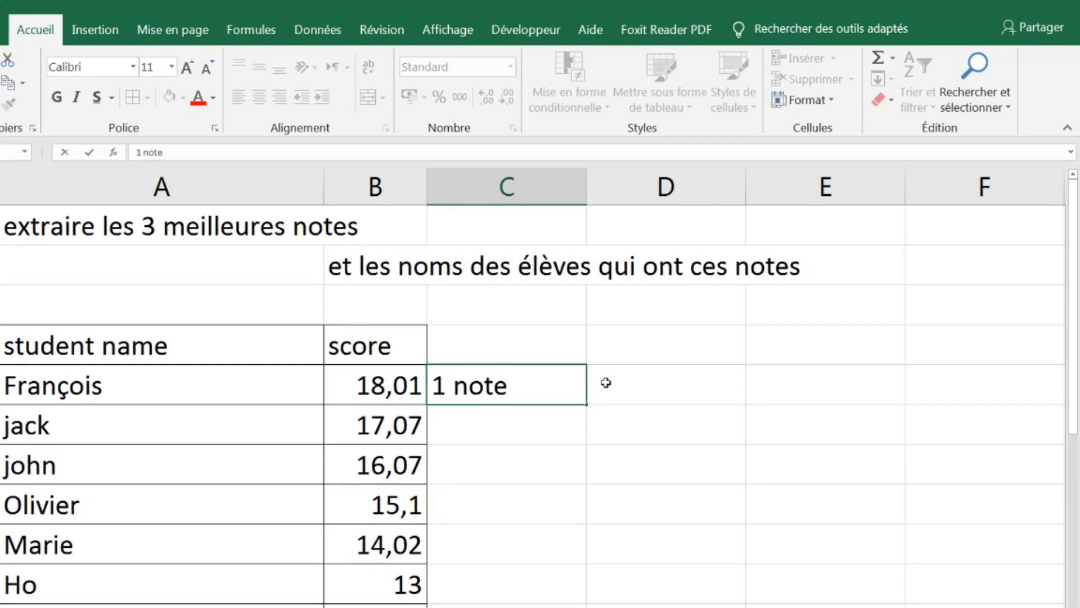
key(Return)
click(524, 399)
drag(586, 405, 588, 478)
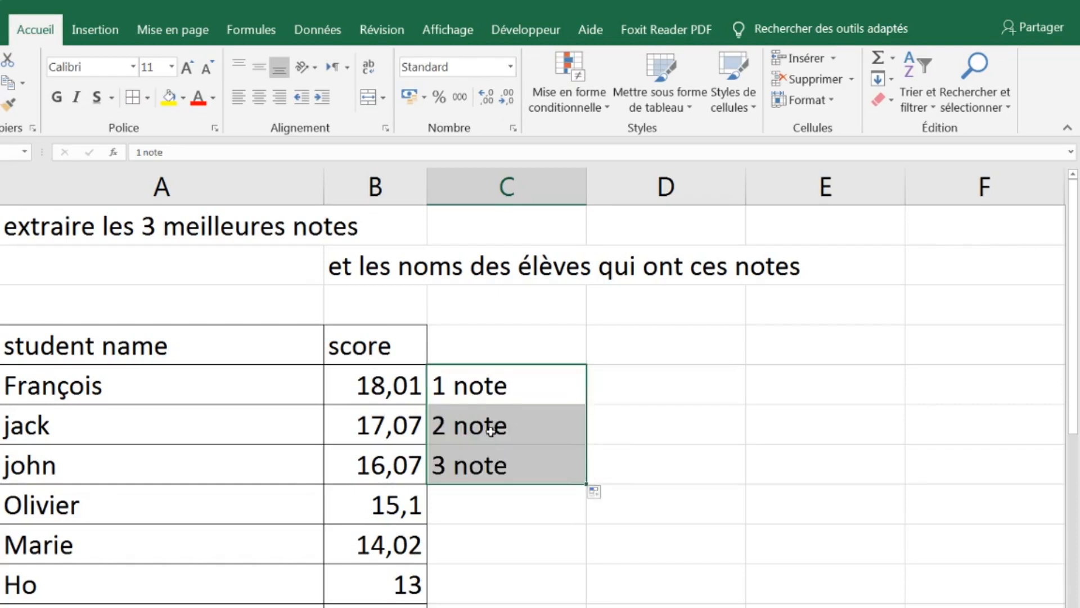
Highlight the top three students' names, scores and rank labels with a yellow fill
drag(76, 388, 514, 457)
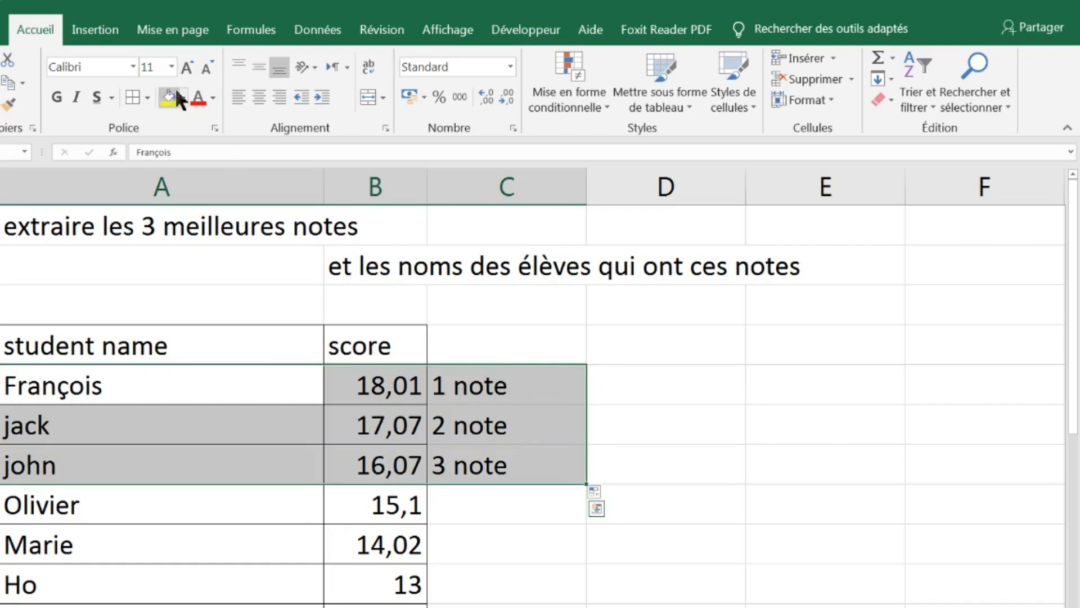
click(167, 99)
click(749, 390)
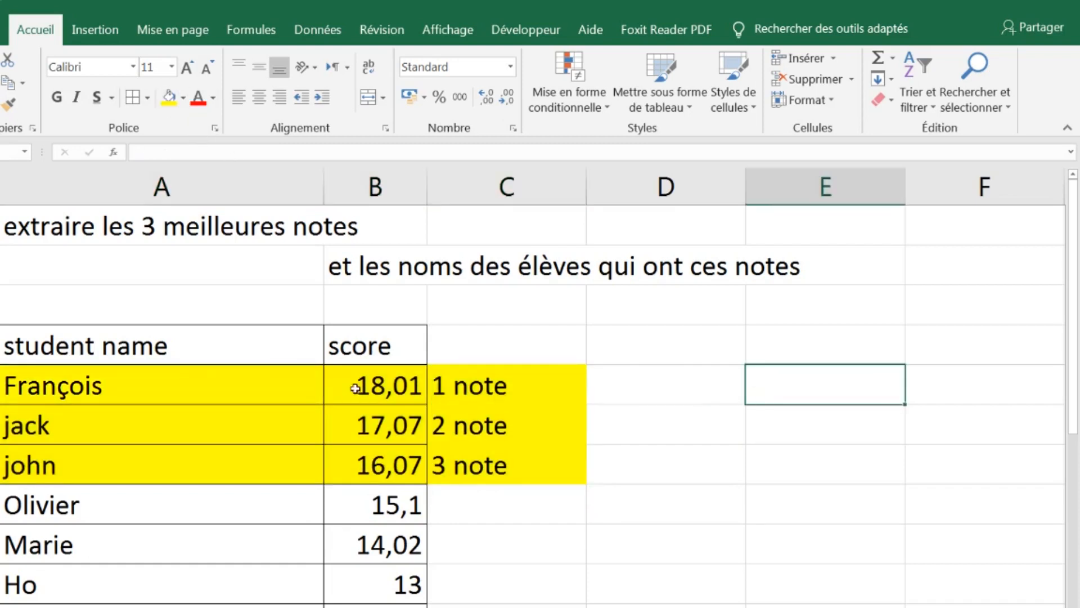
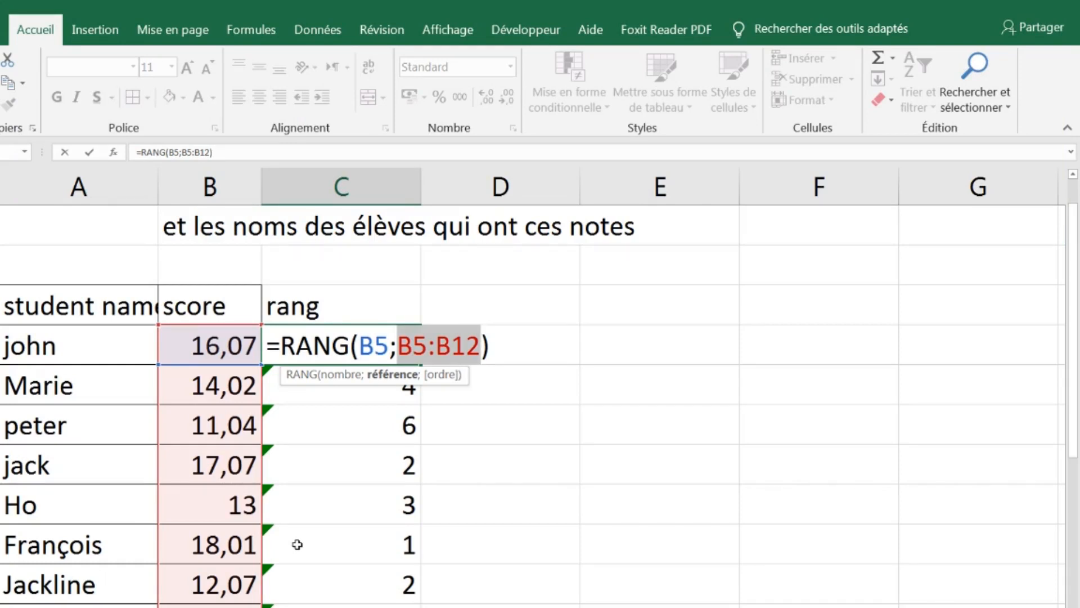
Make the score range absolute as $B$5:$B$12 in the first student's RANG formula in C5 and validate the formula
key(F4)
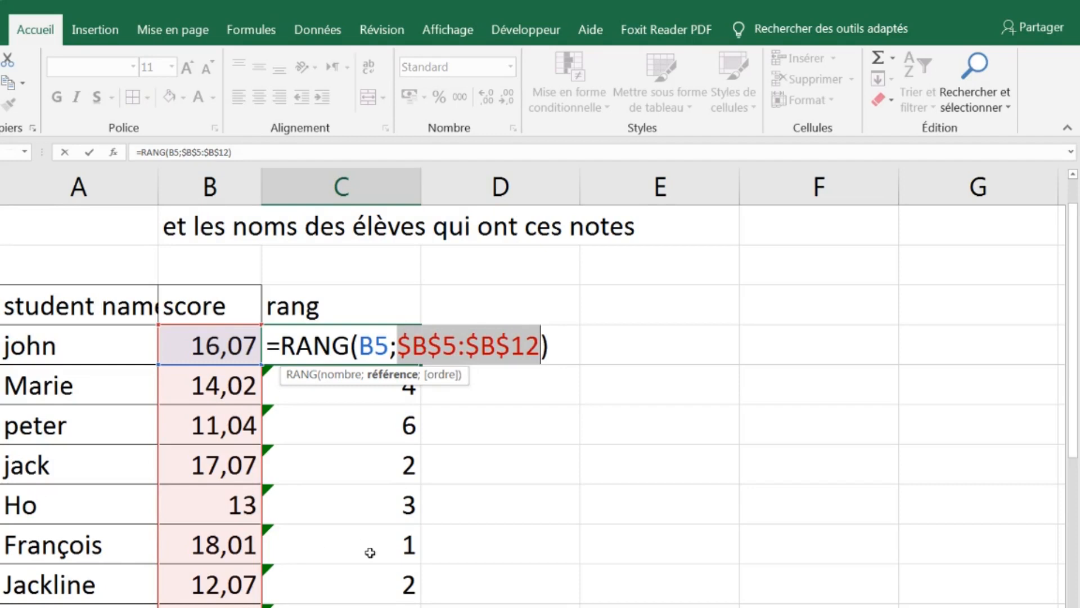
click(430, 344)
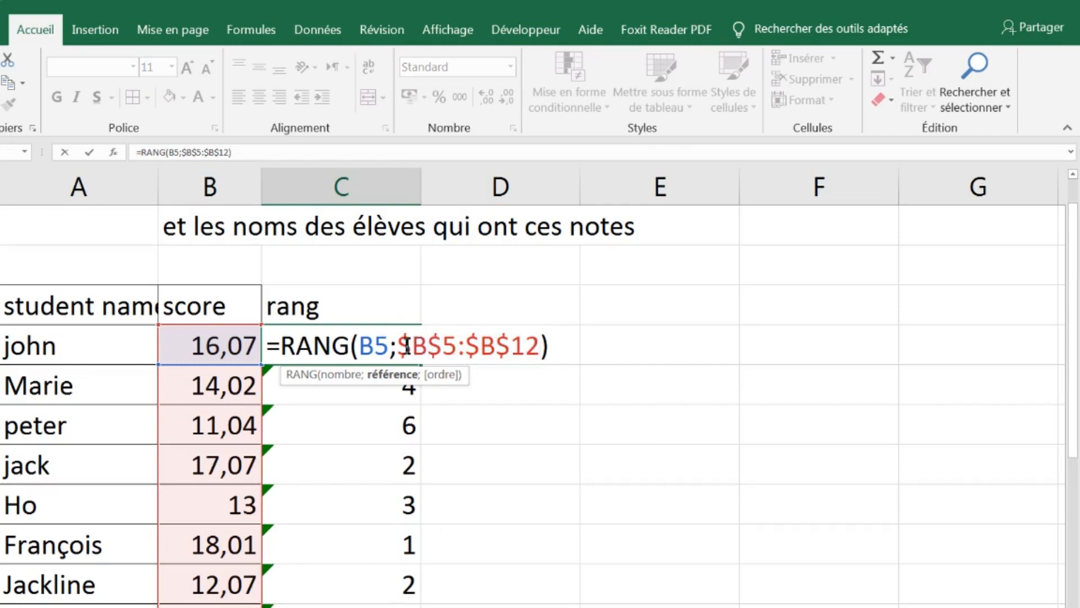
drag(401, 345, 421, 344)
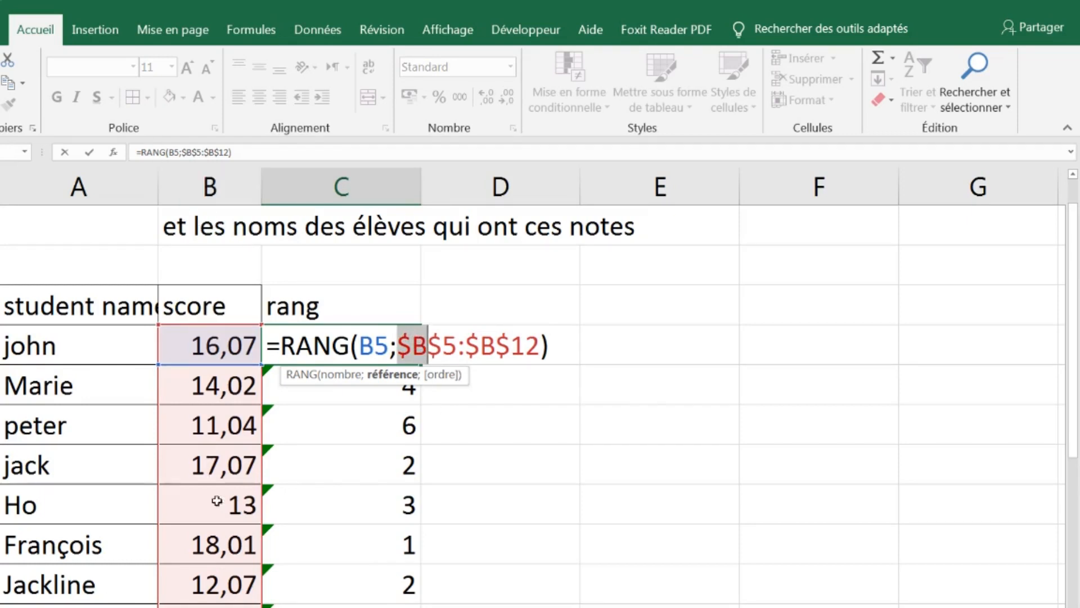
drag(431, 345, 450, 344)
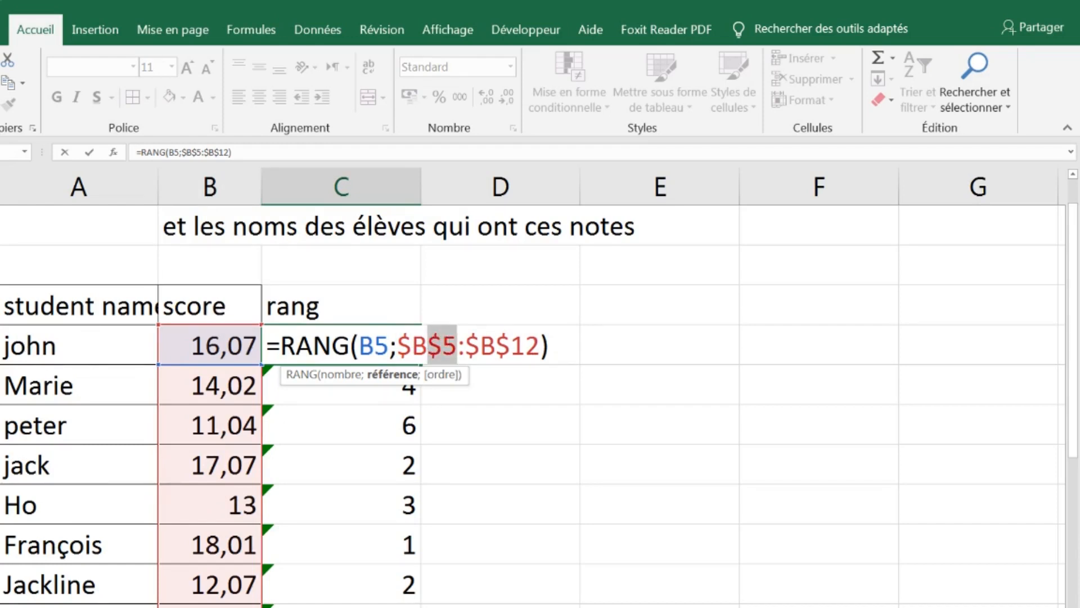
click(403, 341)
drag(403, 342, 466, 346)
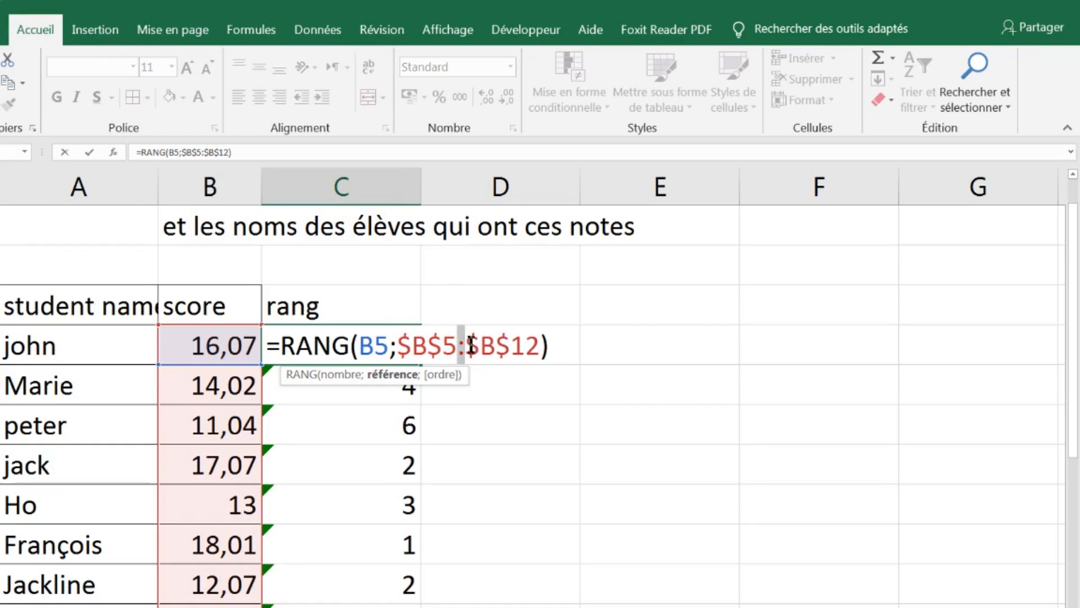
drag(471, 344, 490, 343)
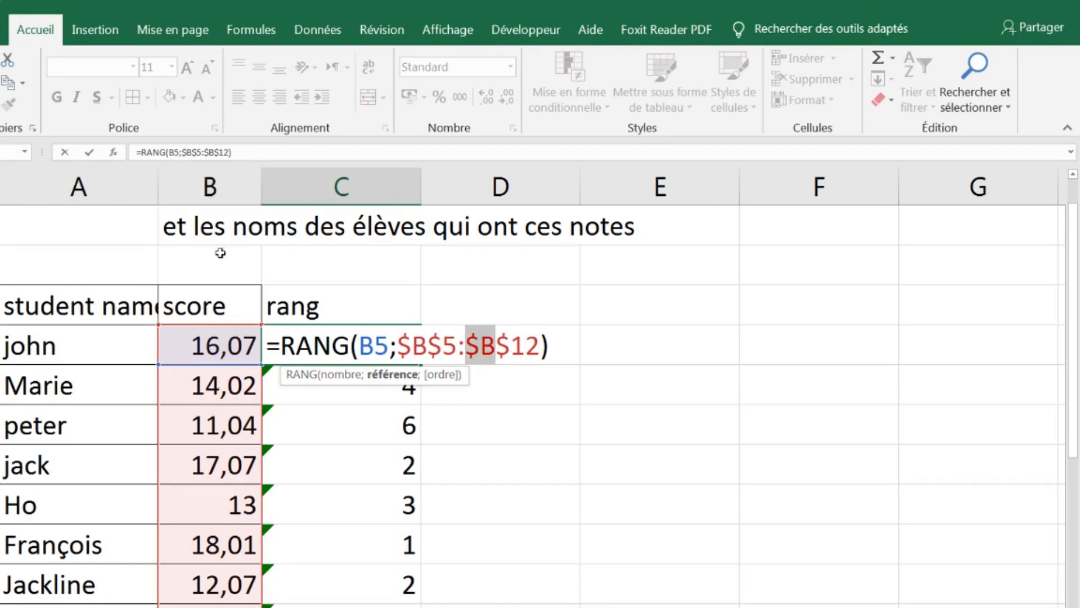
drag(498, 345, 535, 344)
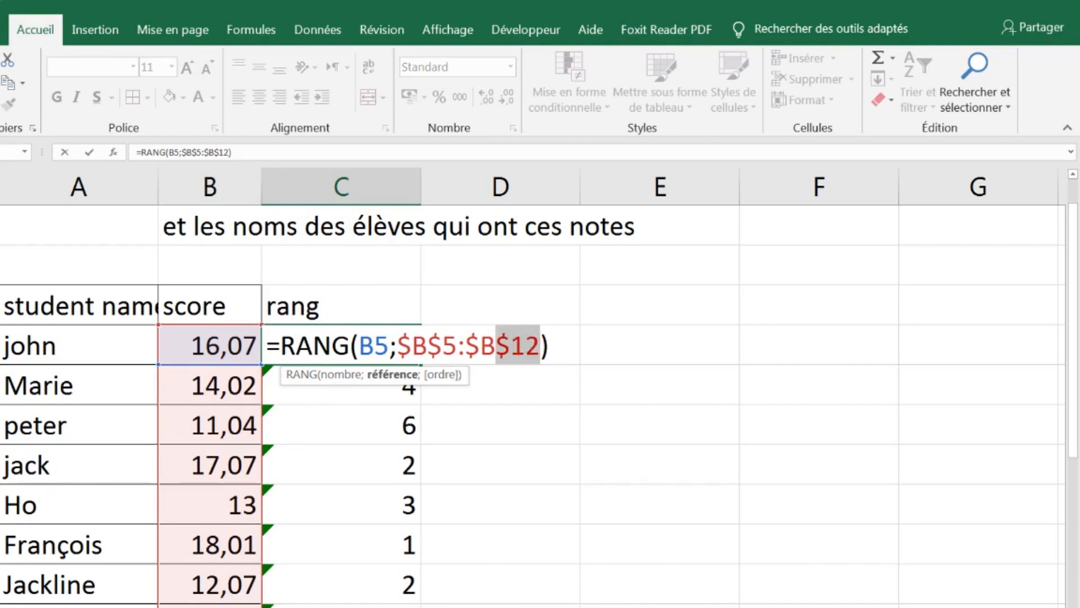
click(515, 344)
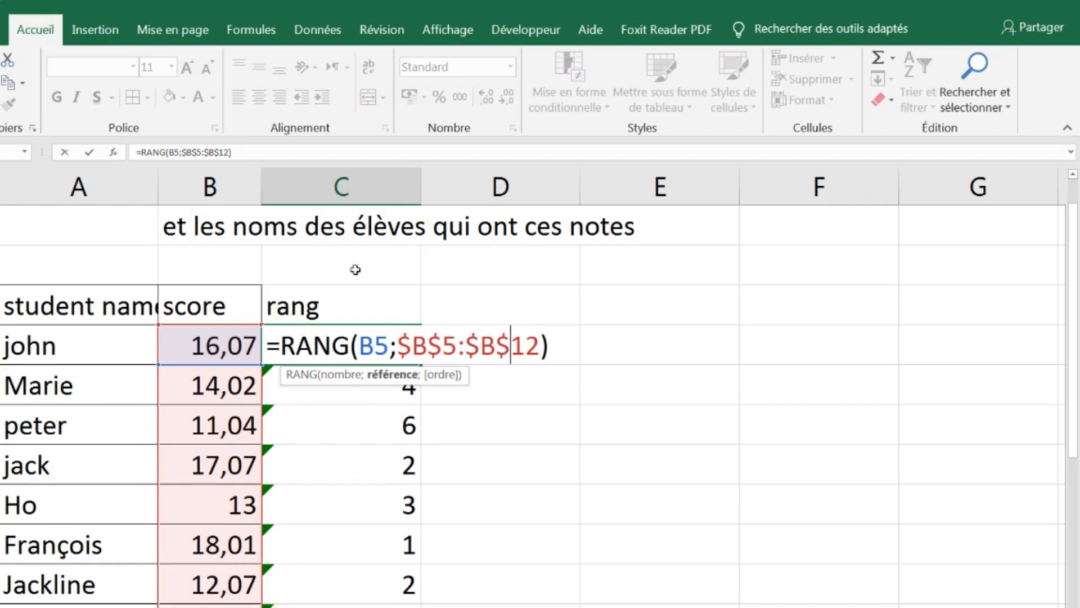
click(90, 152)
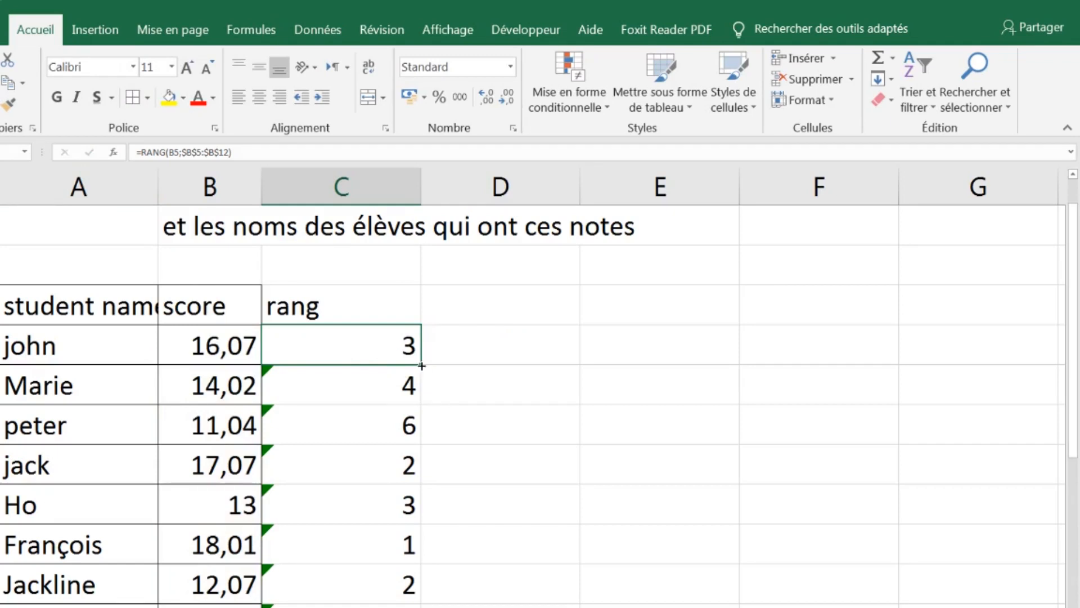
Clear the old rank formulas below the first student in the rang column
drag(406, 377, 407, 604)
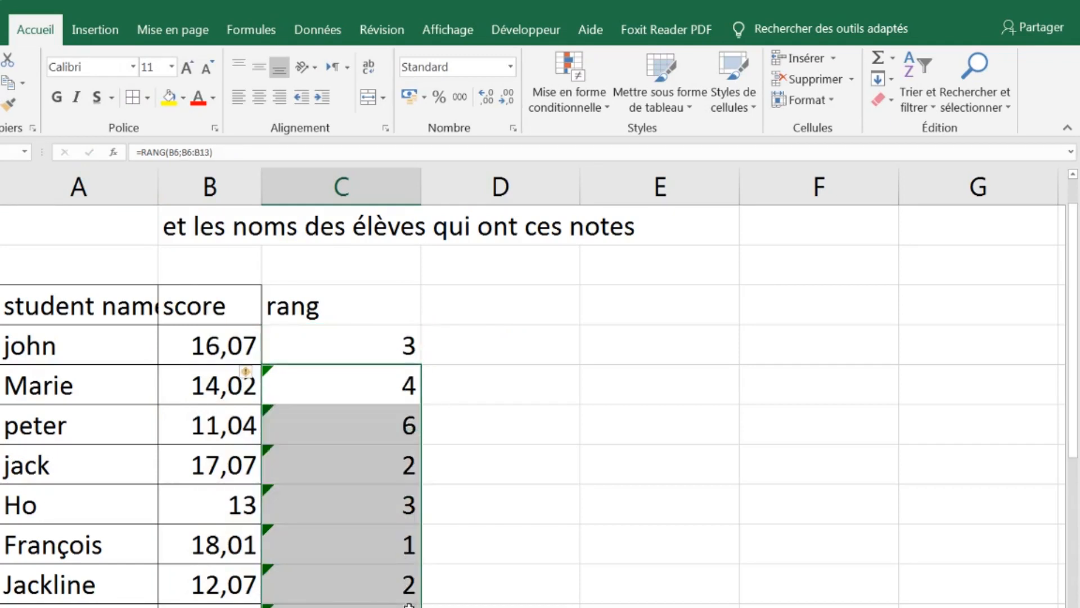
key(Delete)
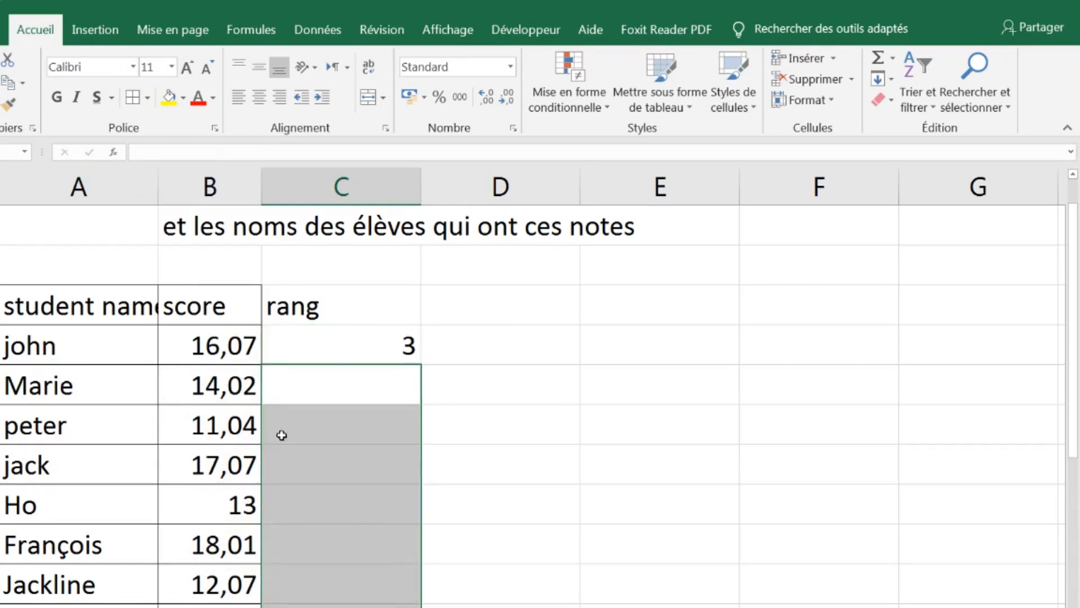
Fill the corrected RANG formula from C5 down to all students and narrow column C
click(362, 358)
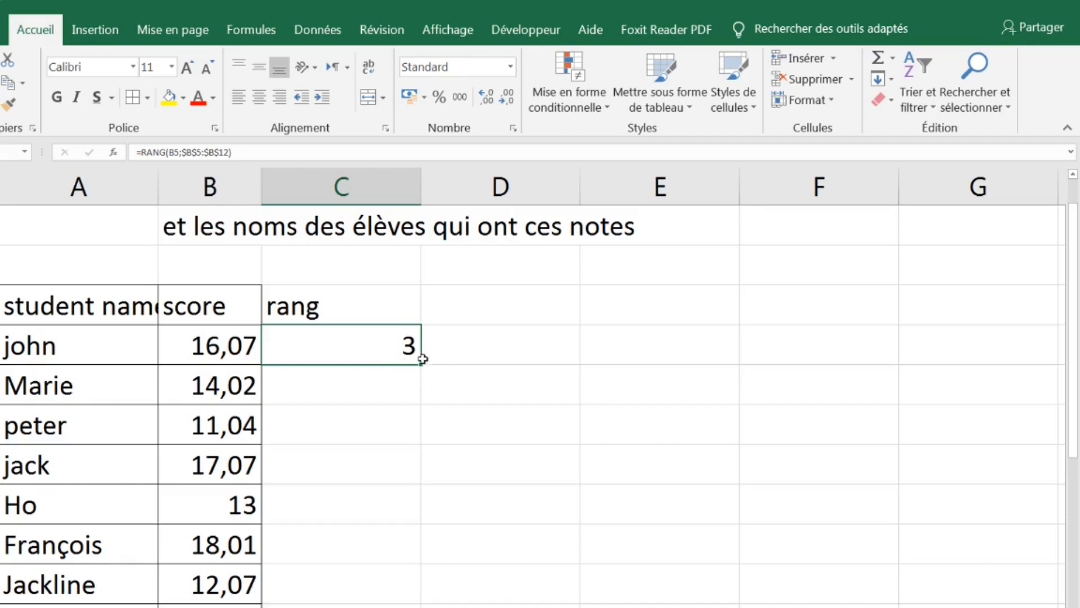
drag(421, 365, 416, 605)
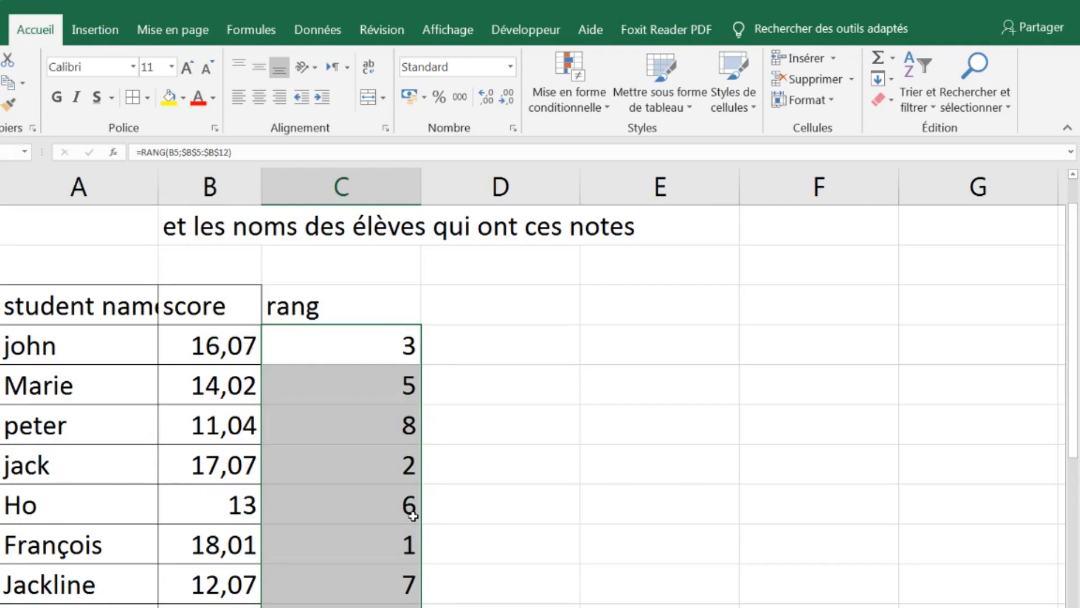
key(ctrl+z)
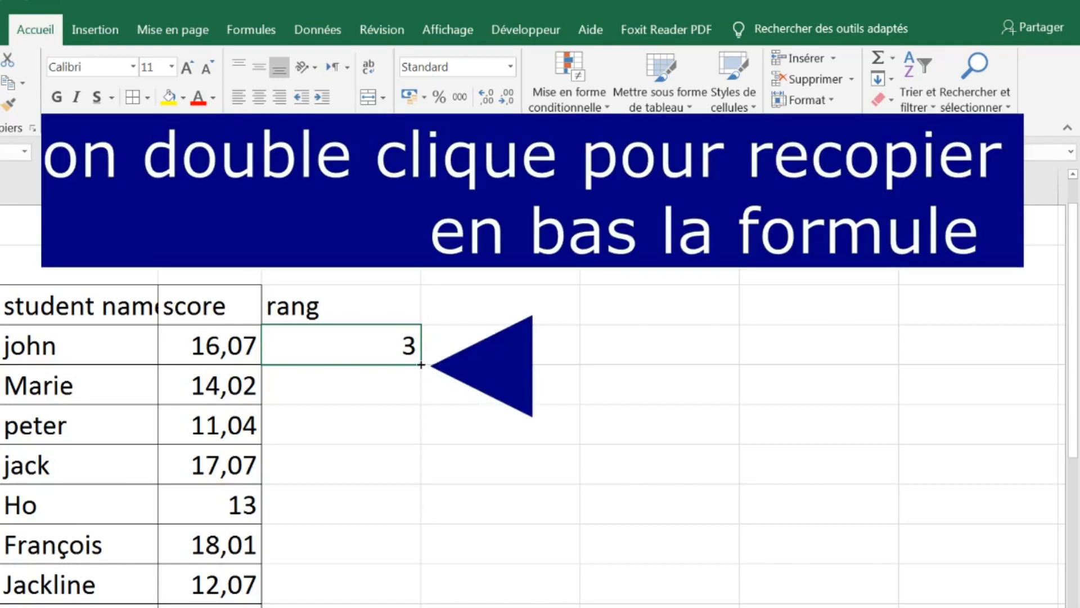
double_click(421, 364)
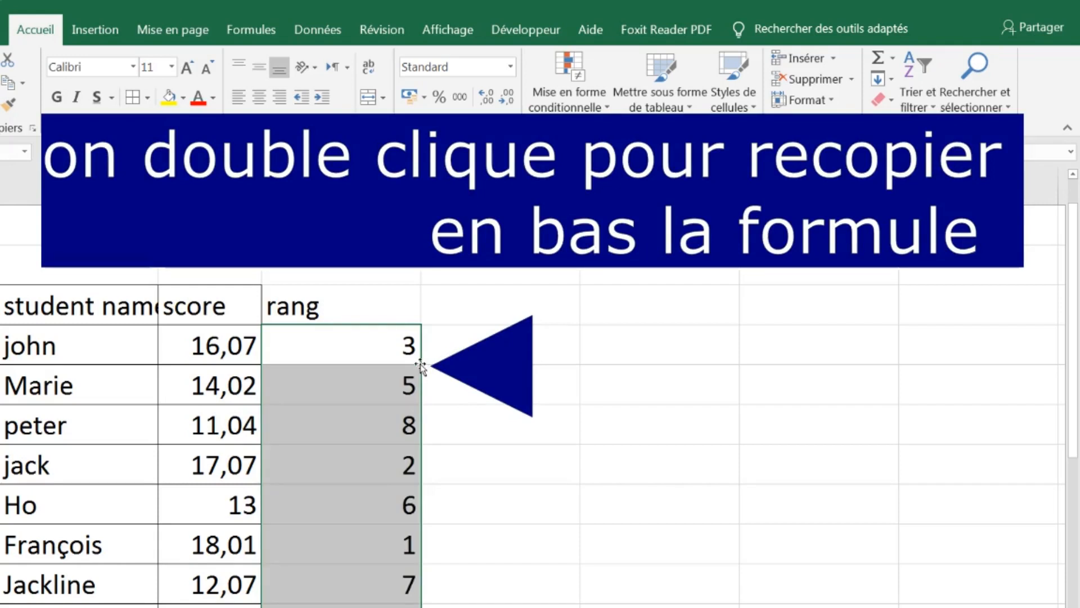
drag(413, 189, 338, 192)
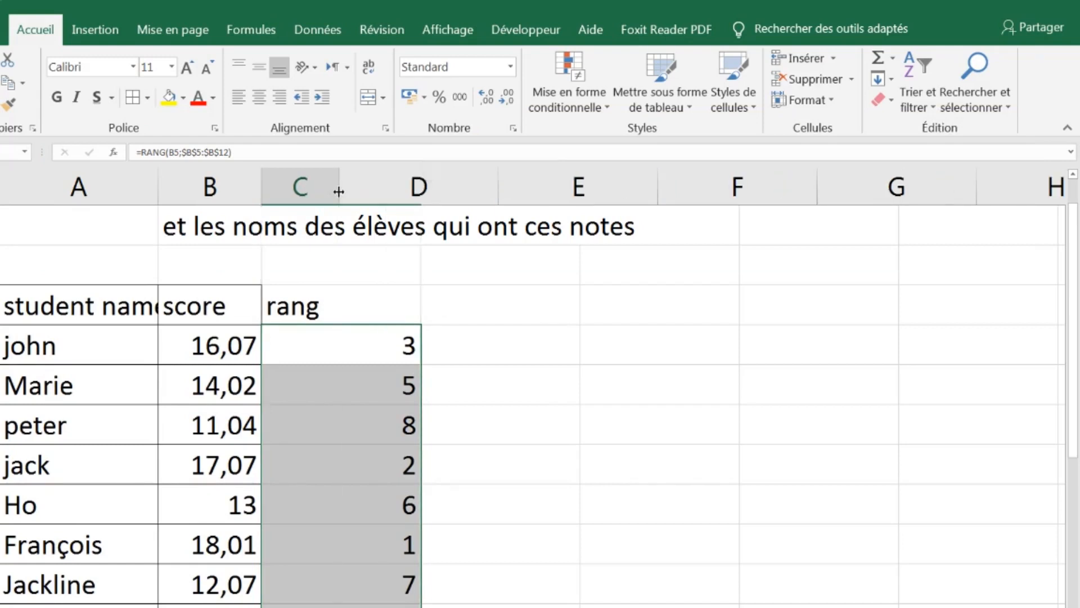
Compare the students' scores with their calculated ranks and locate the first, second and third places in the rang column
click(306, 359)
click(304, 475)
click(302, 338)
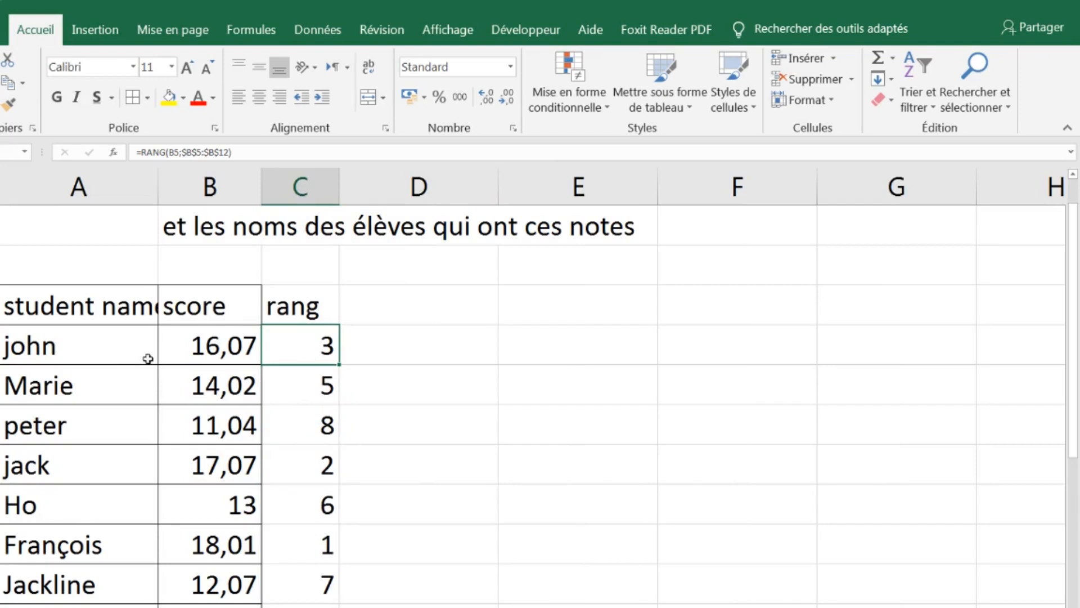
click(213, 346)
drag(214, 346, 290, 350)
drag(245, 391, 311, 391)
drag(247, 433, 321, 432)
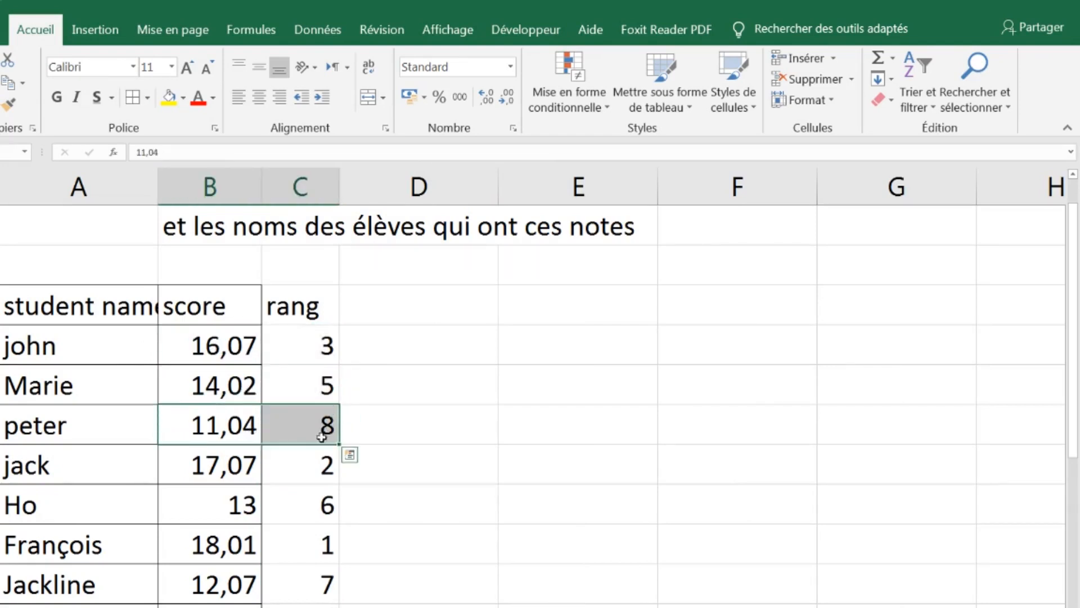
click(321, 543)
click(320, 471)
click(321, 346)
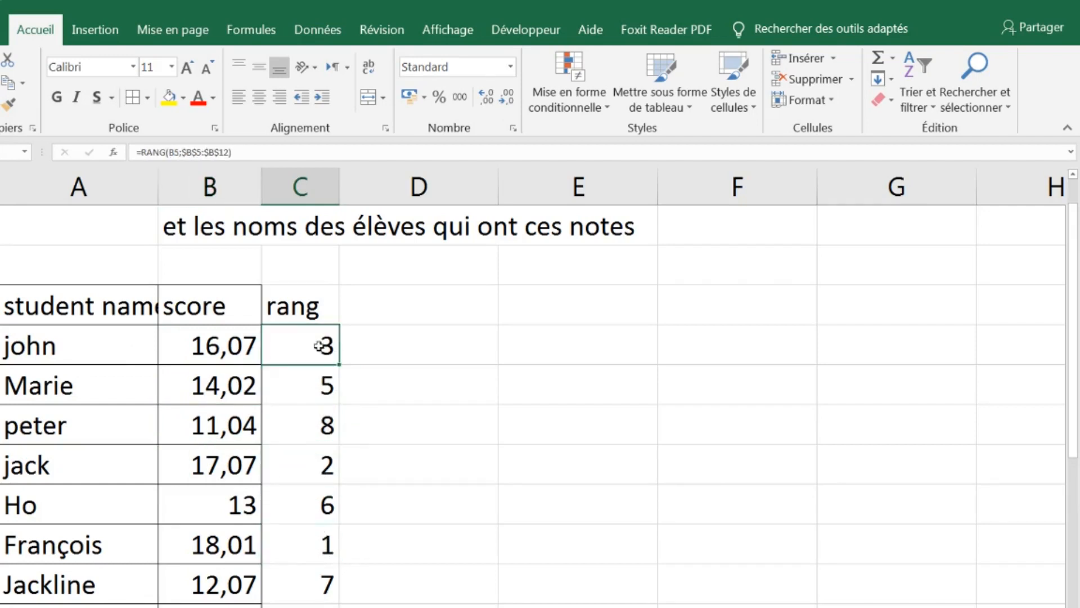
Widen column A to fit the full "student name" header
drag(158, 179, 182, 179)
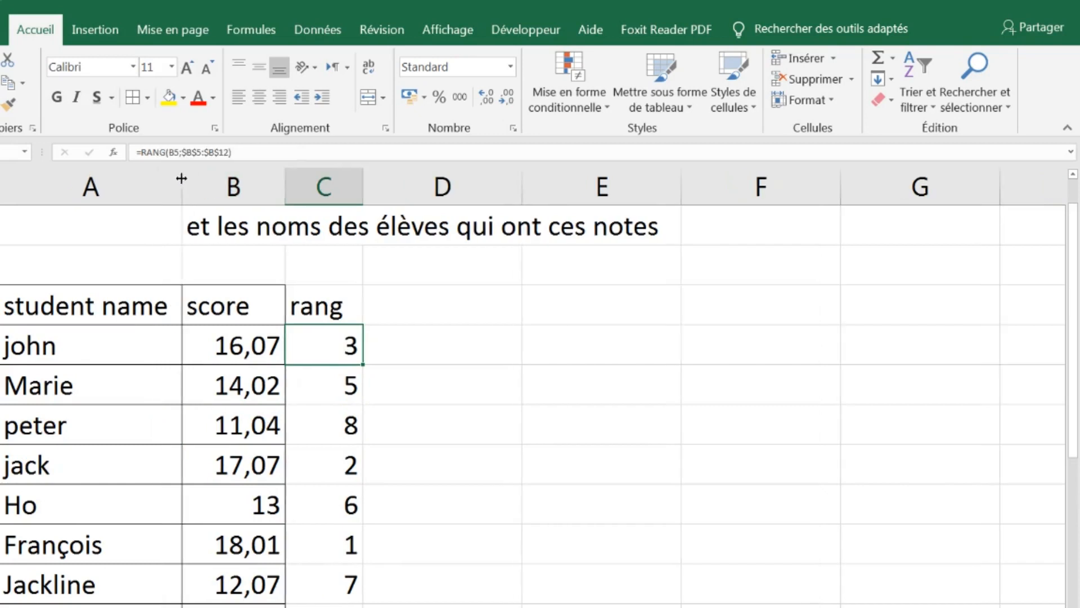
click(225, 361)
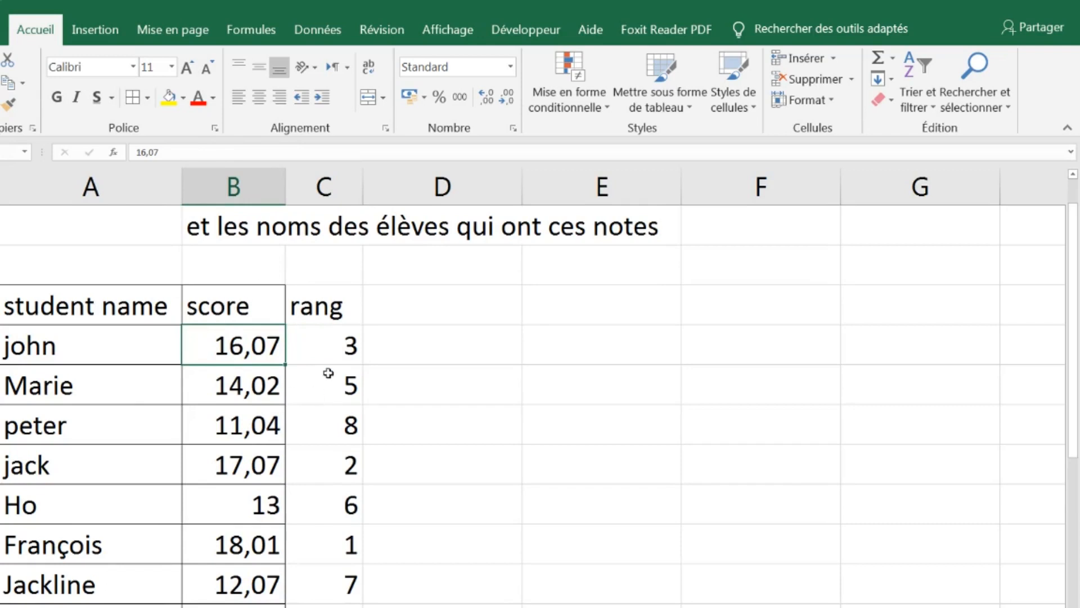
Start a custom sort of the whole student name, score and rang table, keeping the data marked as having headers
drag(104, 310, 310, 307)
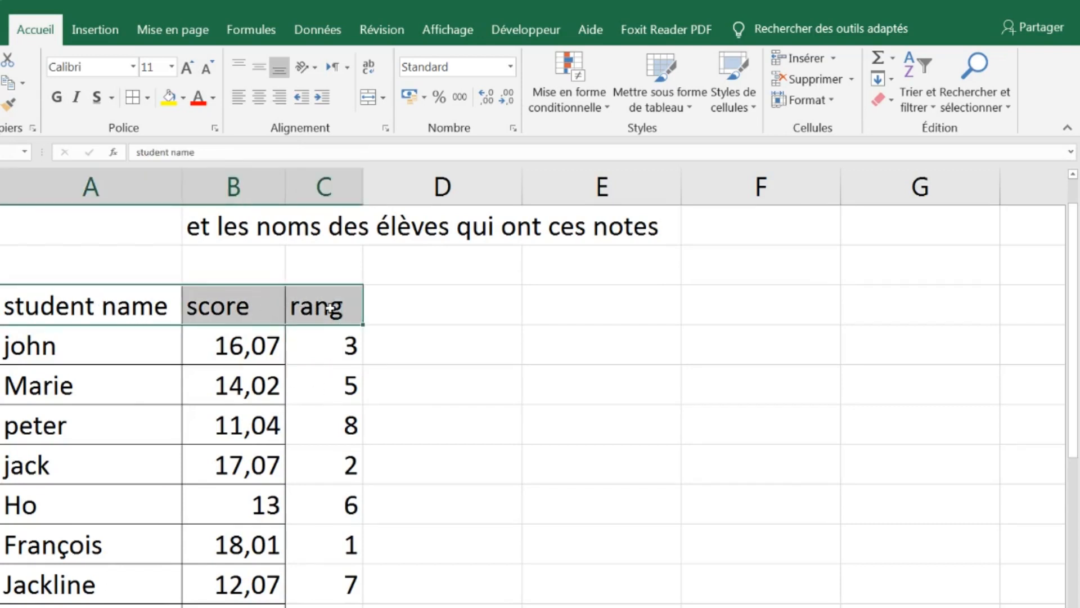
key(ctrl+shift+Down)
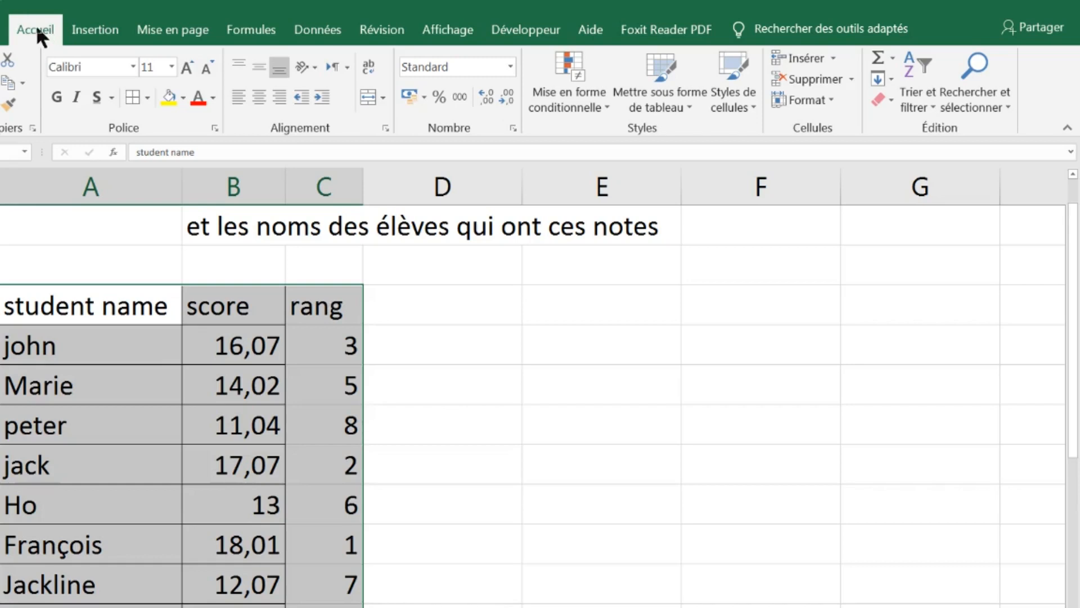
click(926, 101)
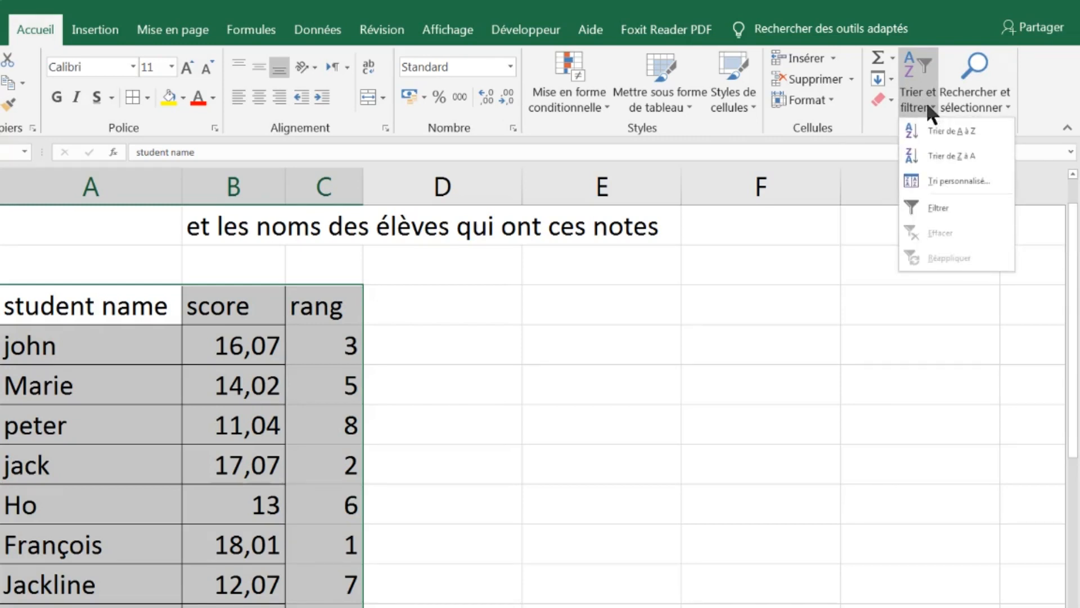
click(951, 181)
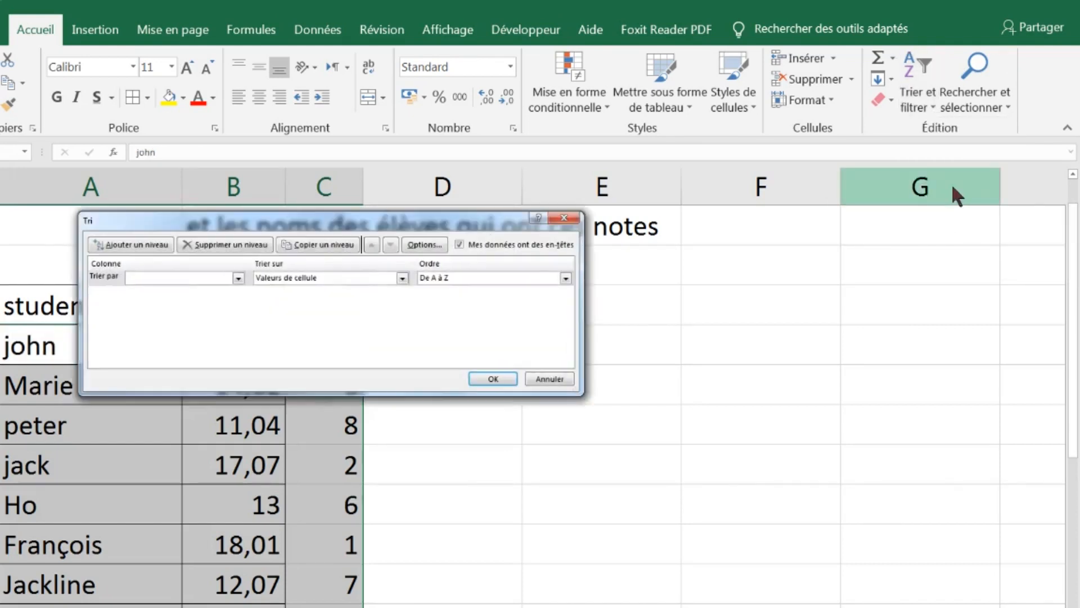
drag(388, 228, 549, 311)
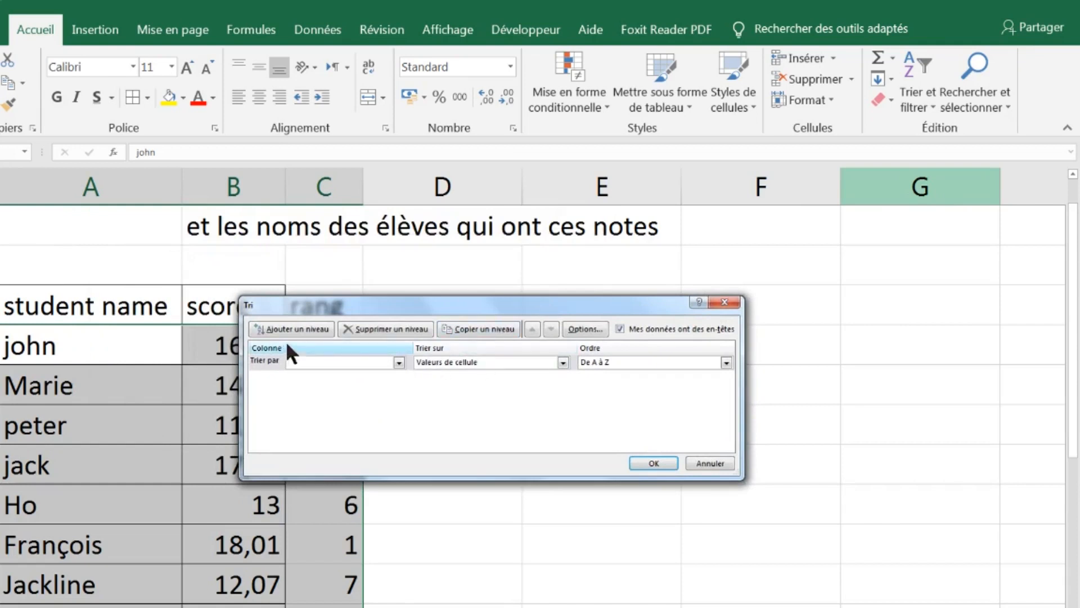
click(620, 329)
click(621, 328)
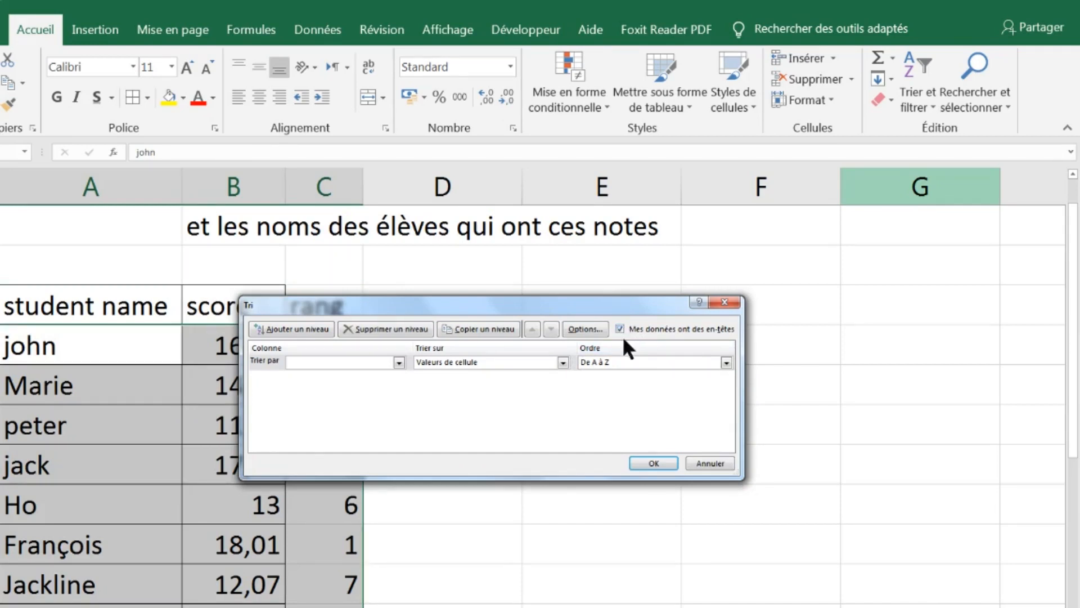
Sort the table by rang on cell values (Valeurs de cellule) with the order Du plus petit au plus grand
click(364, 363)
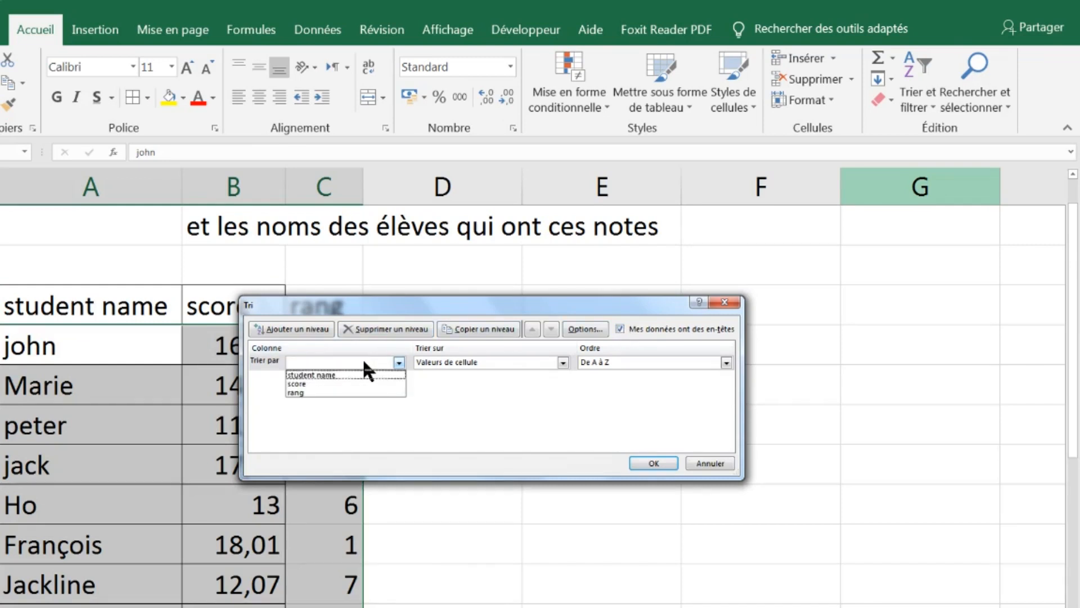
click(318, 393)
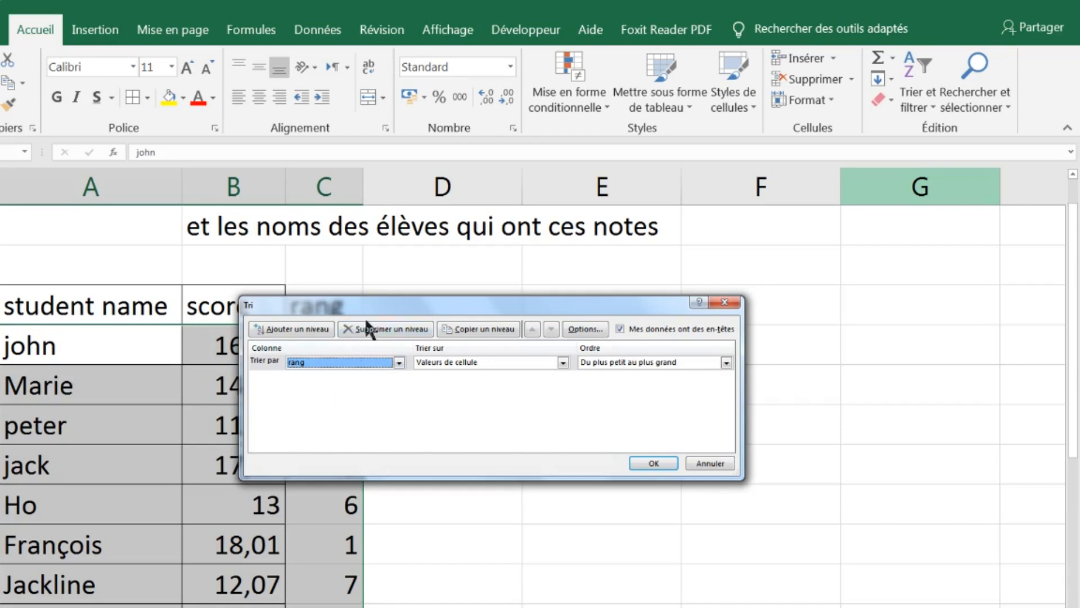
drag(369, 304, 239, 131)
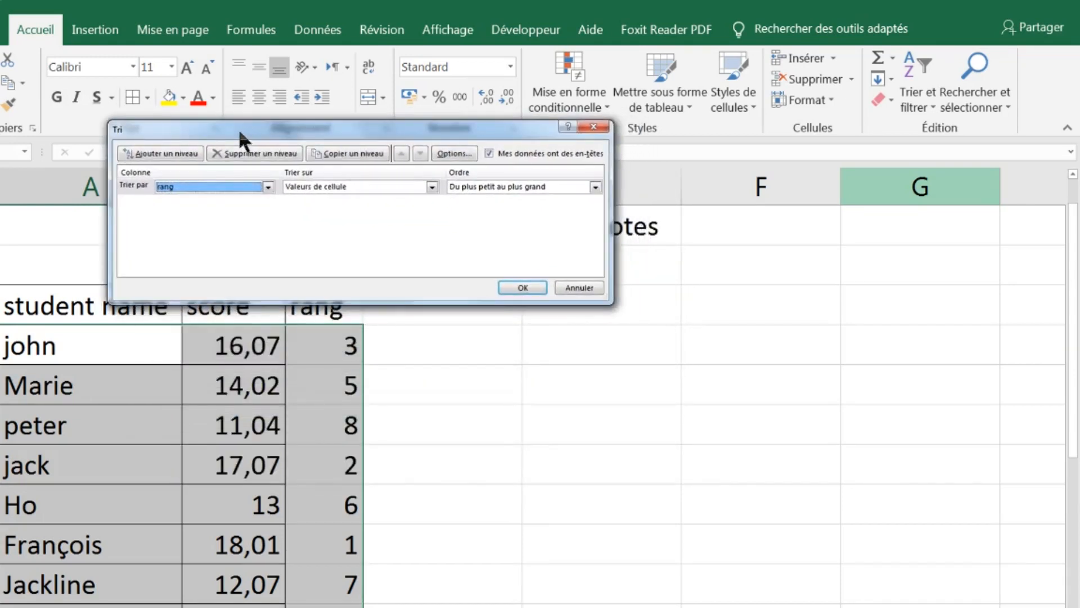
click(569, 184)
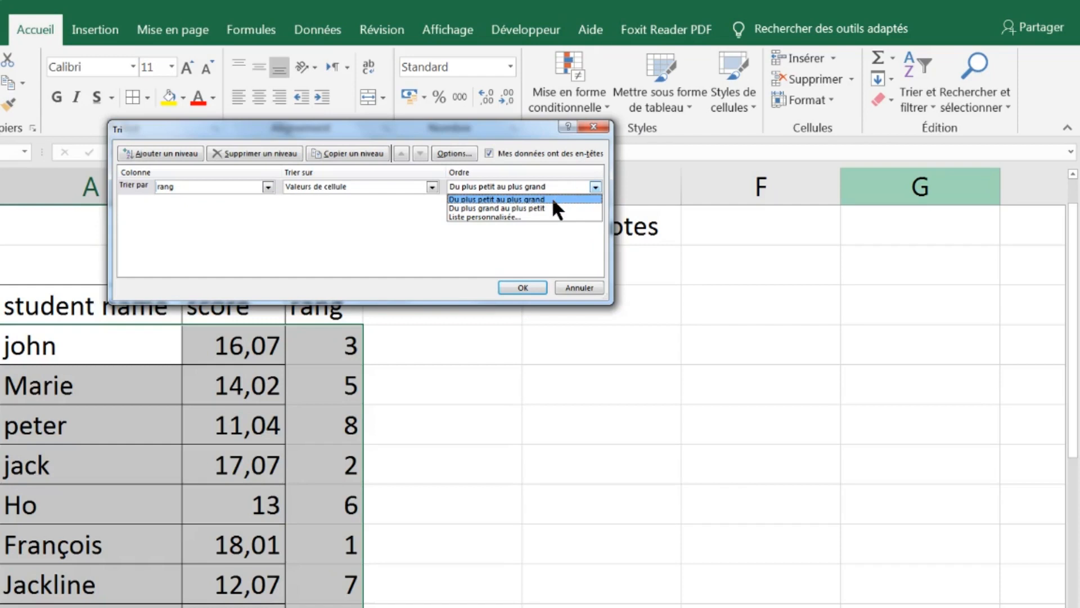
click(553, 199)
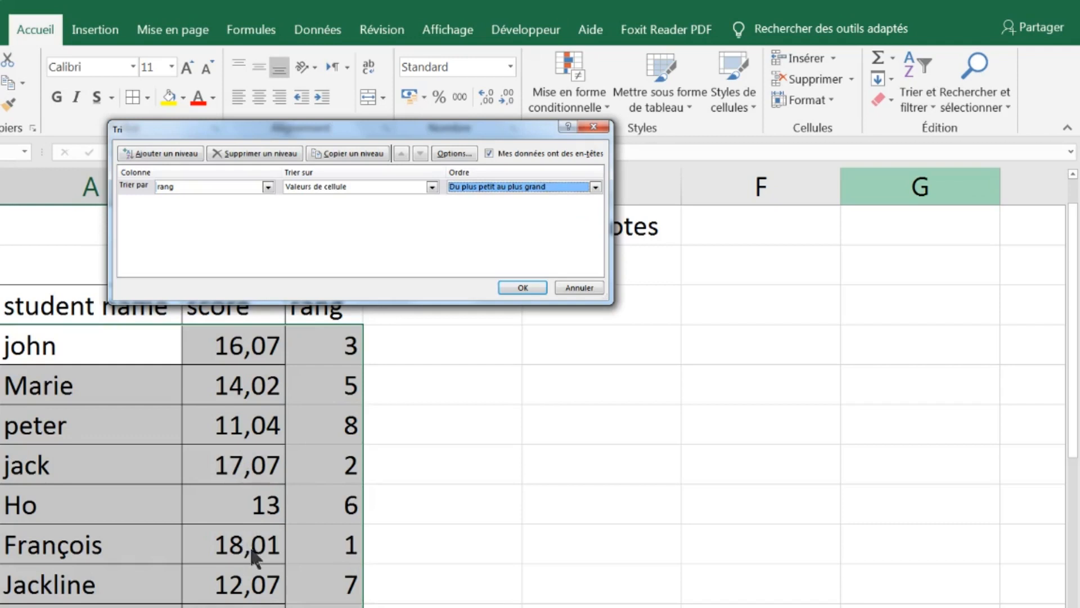
click(514, 286)
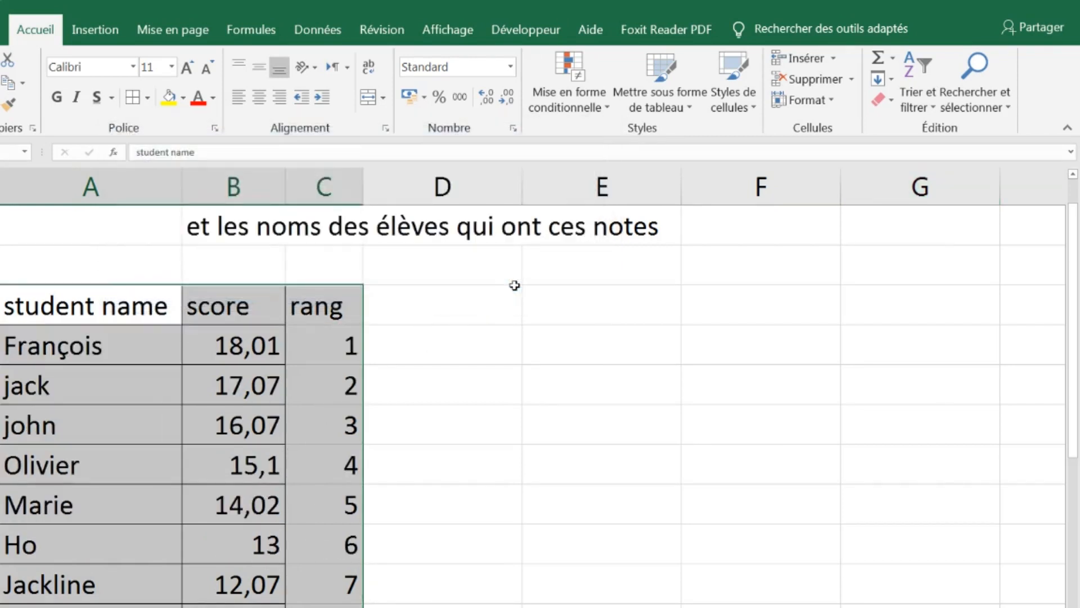
Highlight the top three students' names, scores and ranks with a light green fill
drag(56, 351, 304, 417)
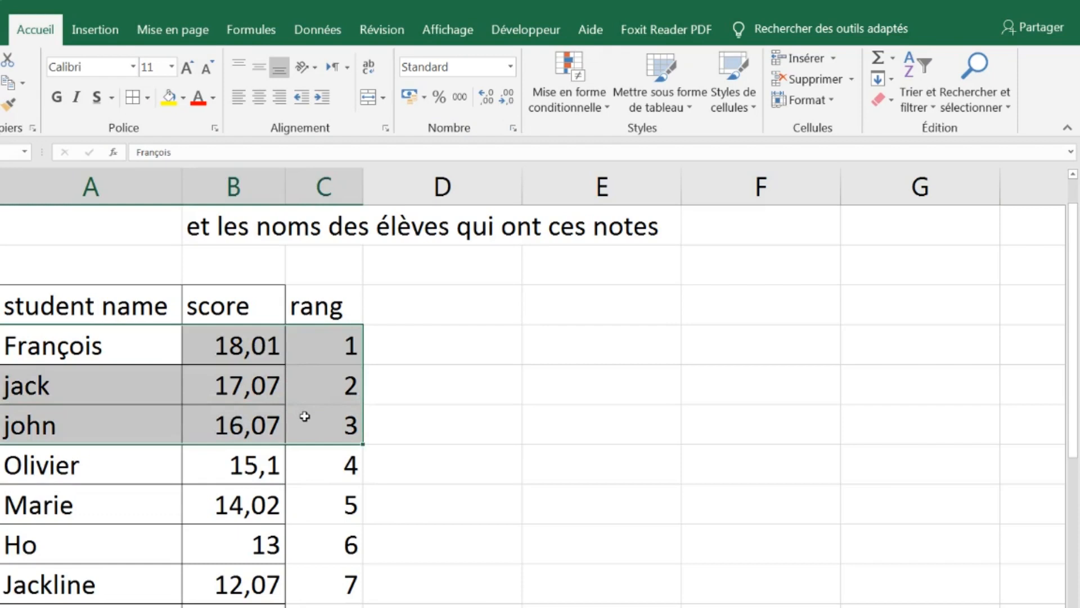
click(183, 98)
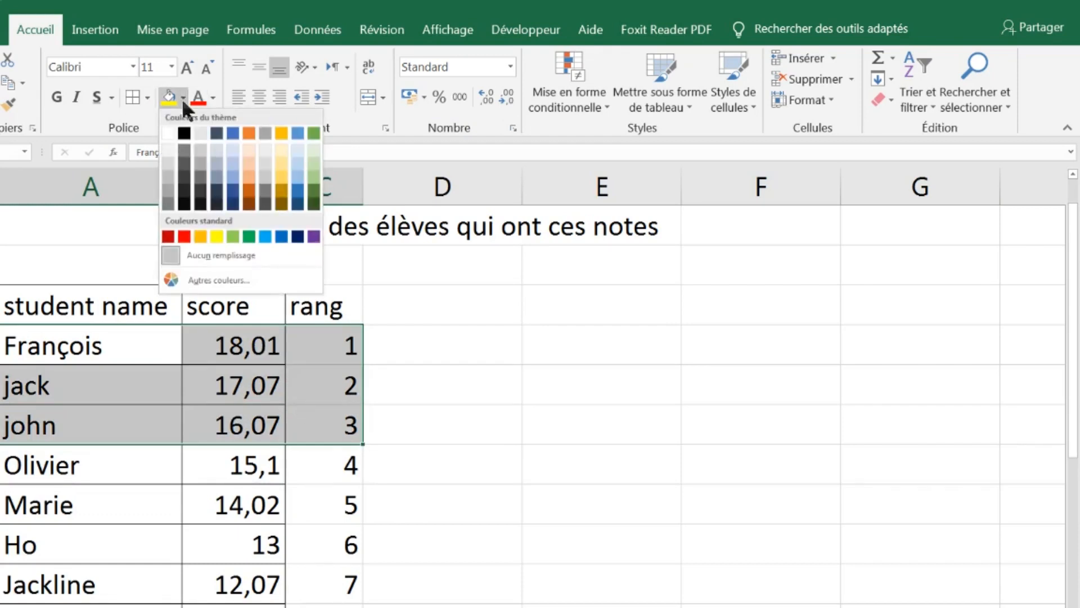
click(233, 237)
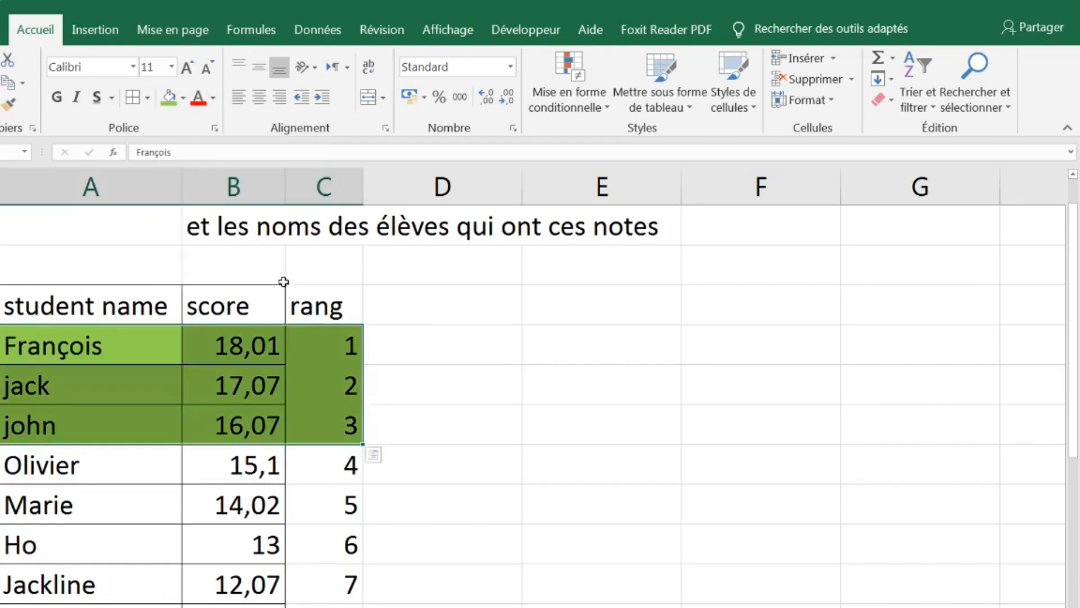
Enter the label "1 st" in column D beside the first-ranked student
click(423, 347)
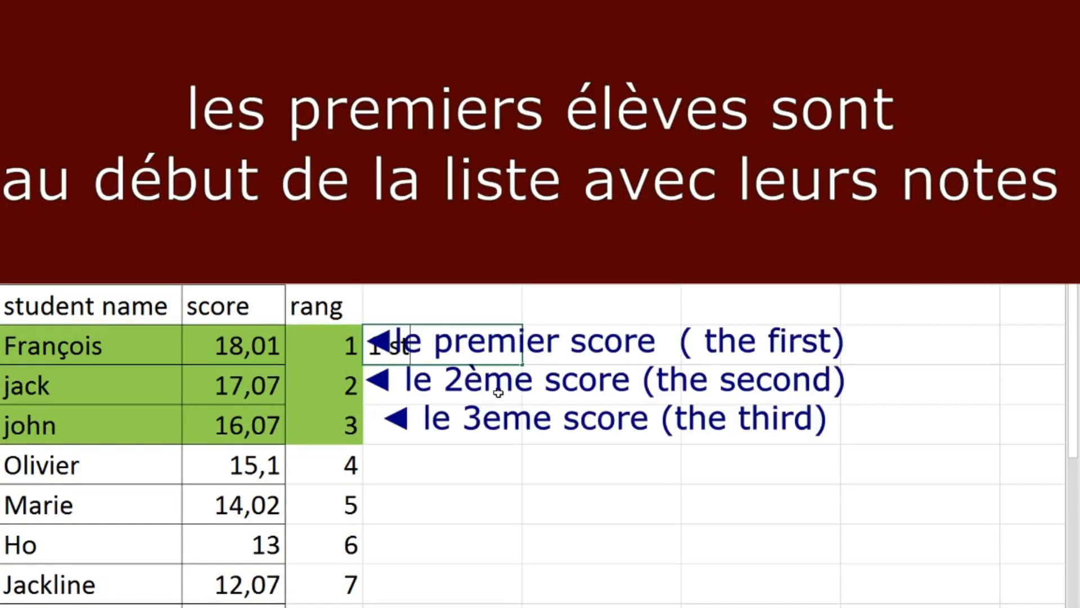